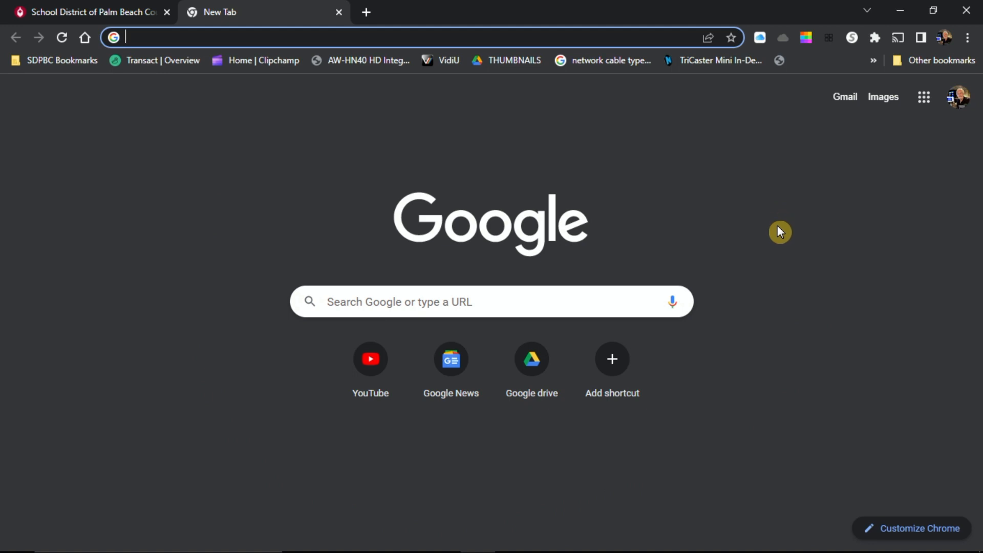
# Step: Open Google Docs, switch from there to Google Slides and create a blank presentation
pyautogui.click(924, 98)
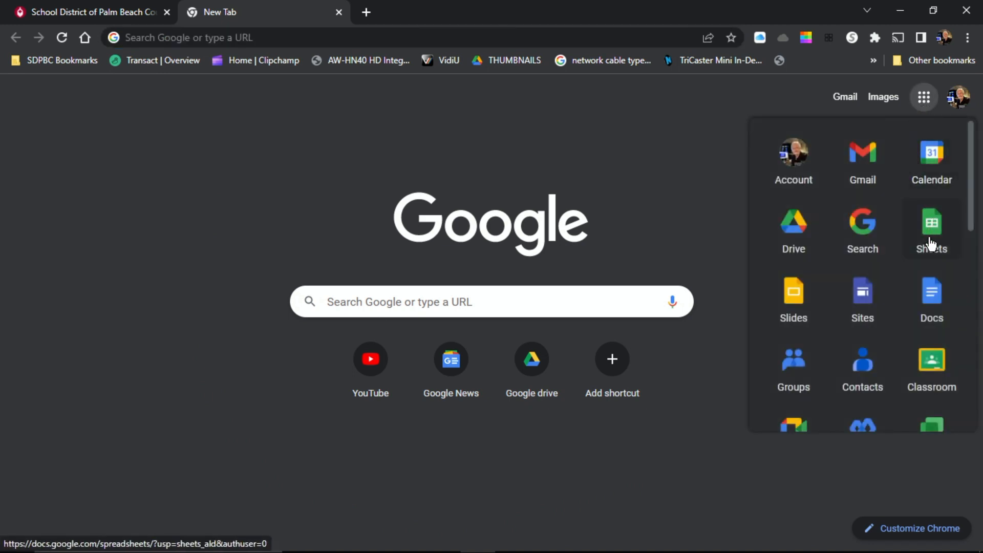
pyautogui.click(931, 294)
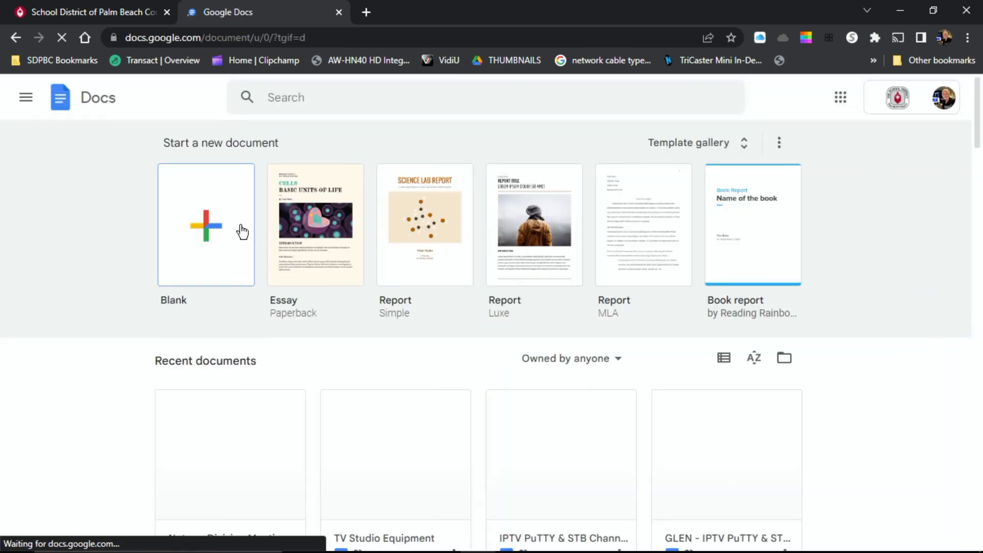
pyautogui.click(27, 100)
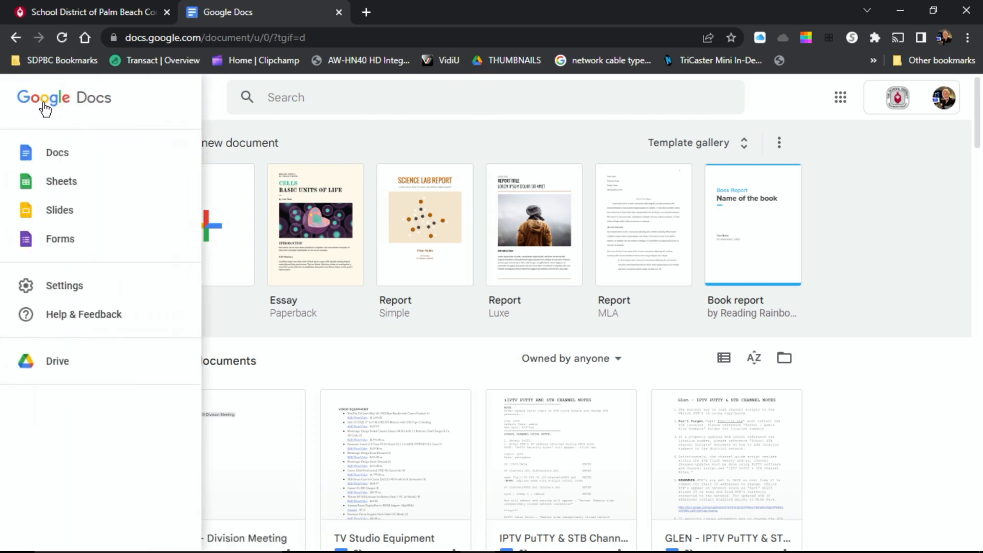
pyautogui.click(57, 211)
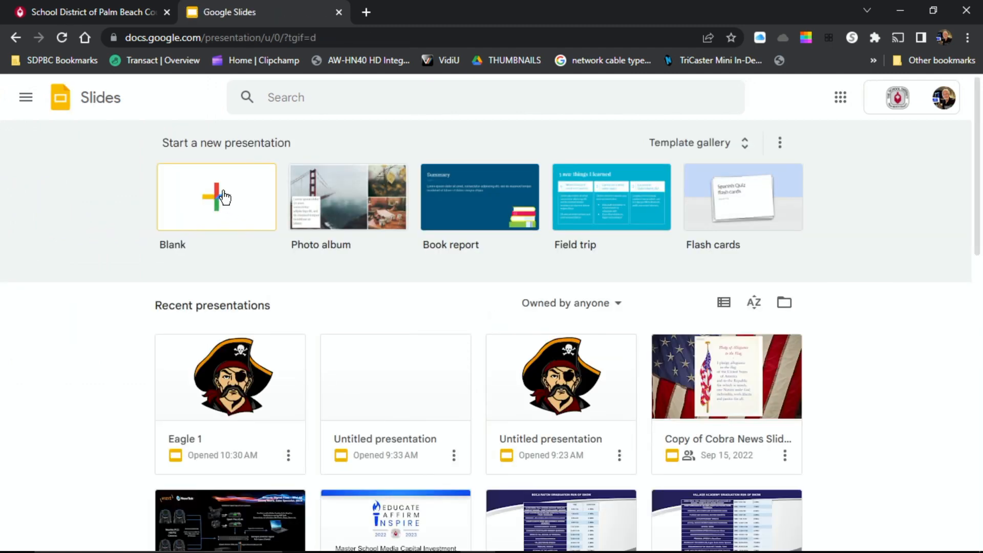
pyautogui.click(223, 197)
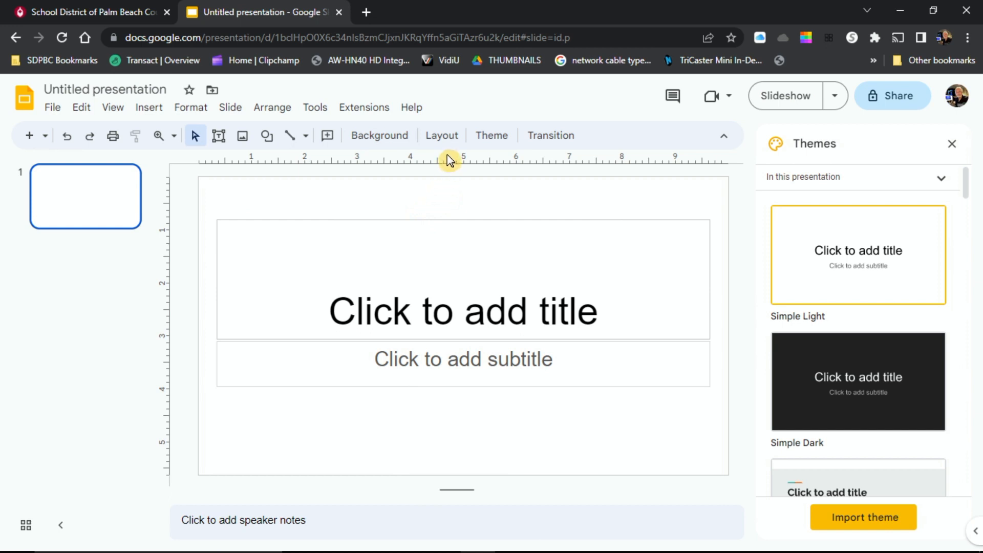
# Step: Apply the Blank layout to the first slide and close the theme choices
pyautogui.click(440, 136)
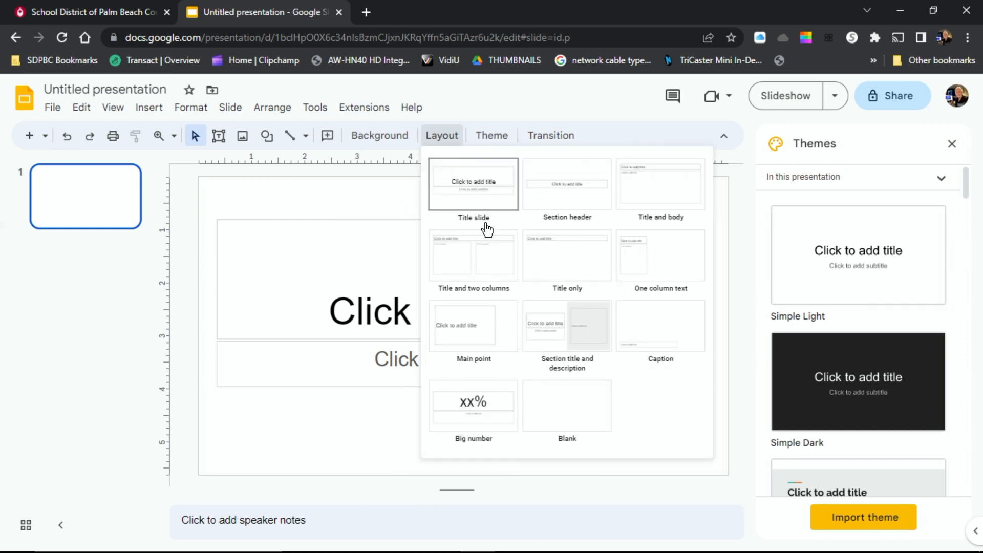
pyautogui.click(557, 415)
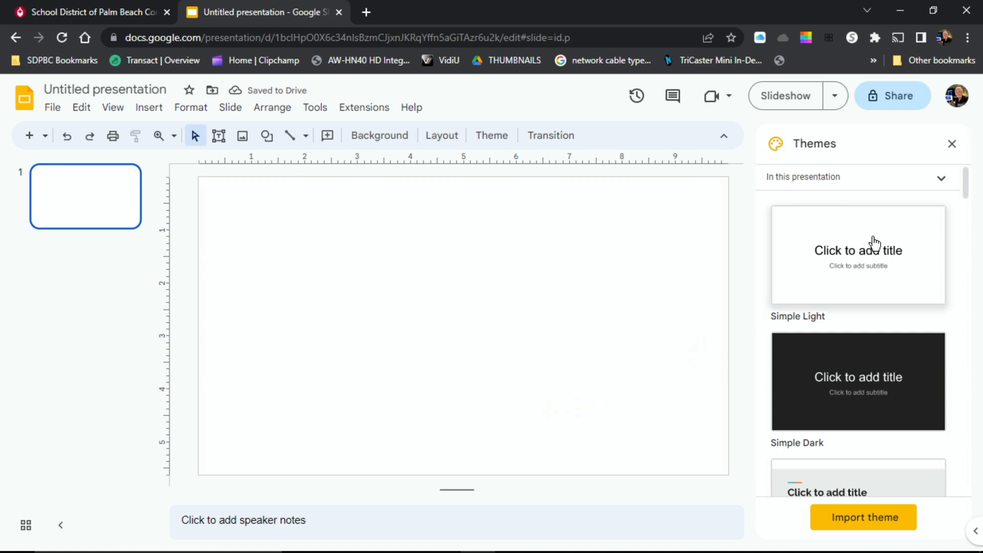
pyautogui.click(952, 147)
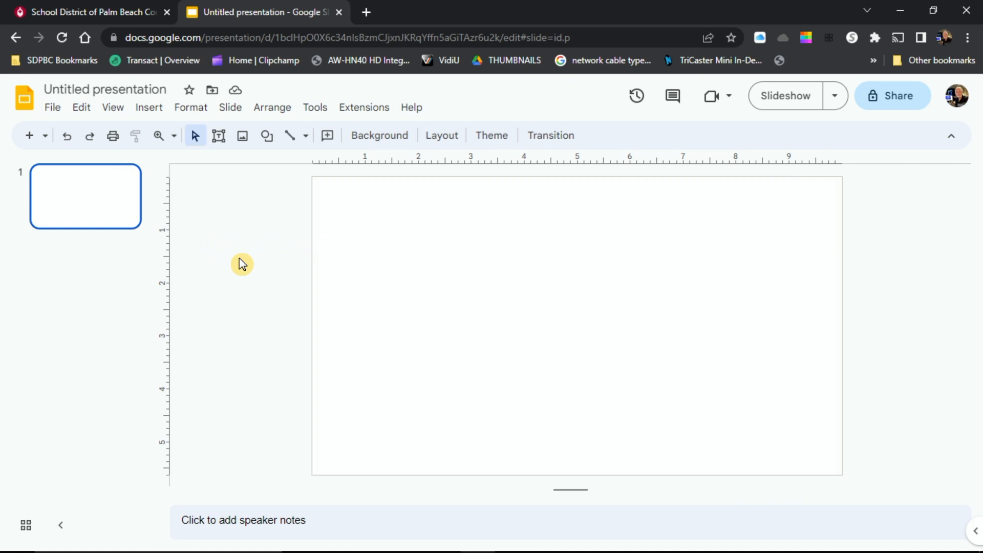
# Step: Insert the image Chandra-Helix-Nebula from the computer's Graphic Pictures folder on USB Drive (E:) into the slide
pyautogui.click(153, 110)
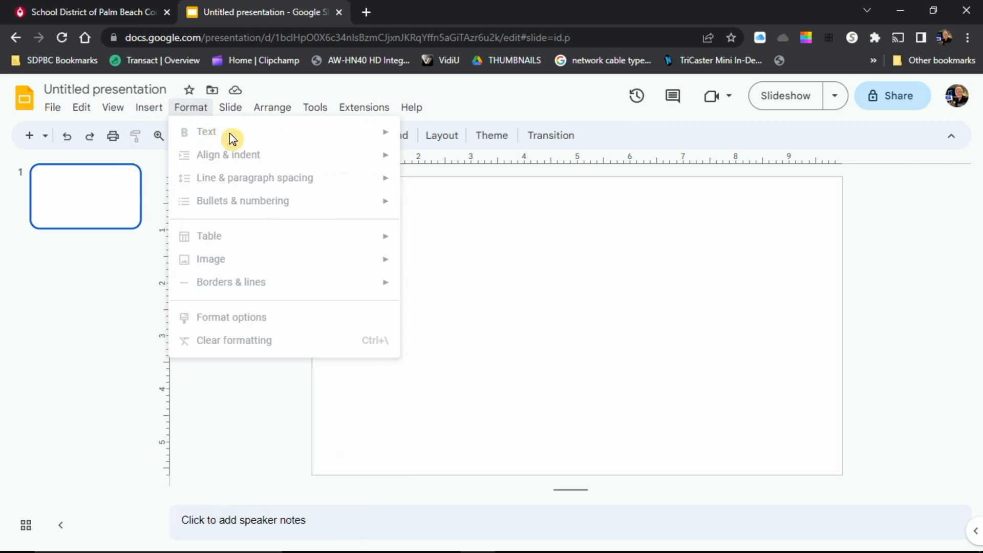
pyautogui.moveTo(300, 136)
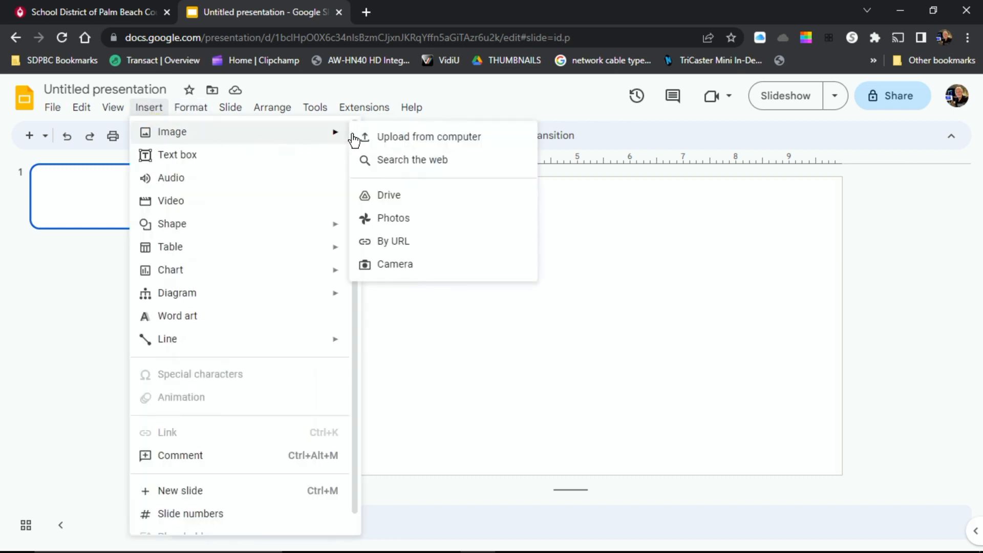
pyautogui.click(429, 138)
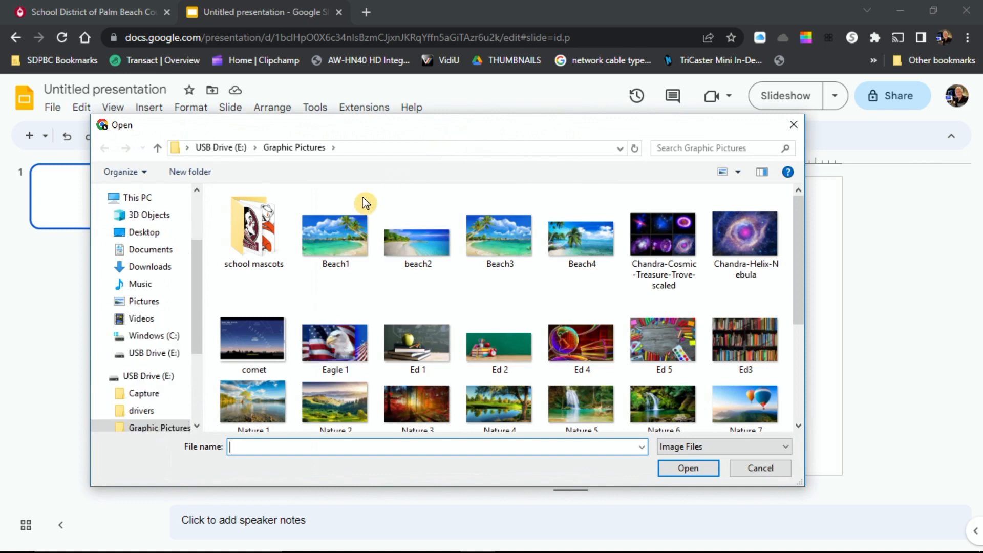
pyautogui.moveTo(195, 293); pyautogui.dragTo(203, 355)
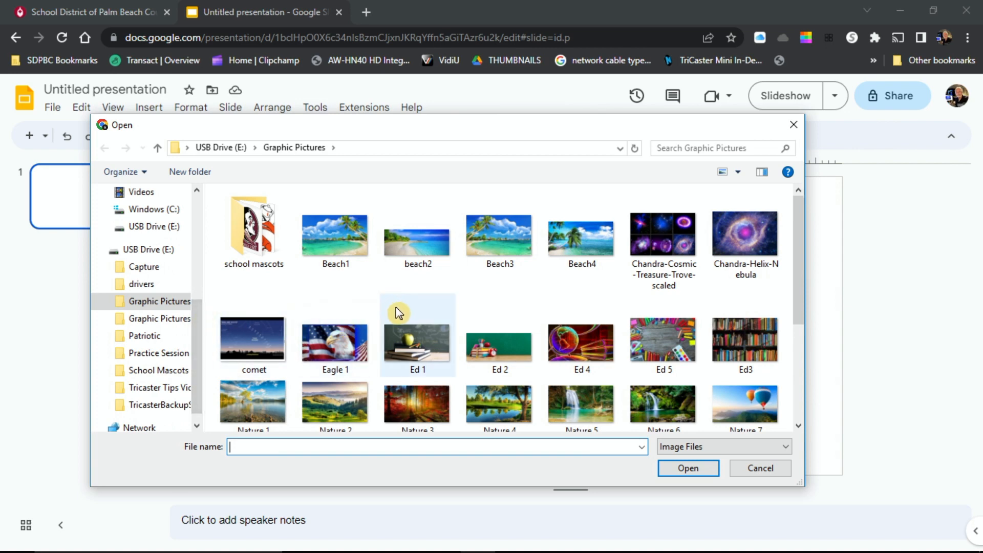
pyautogui.moveTo(797, 261)
pyautogui.mouseDown()
pyautogui.moveTo(802, 348)
pyautogui.moveTo(808, 276)
pyautogui.moveTo(814, 336)
pyautogui.moveTo(807, 249)
pyautogui.mouseUp()
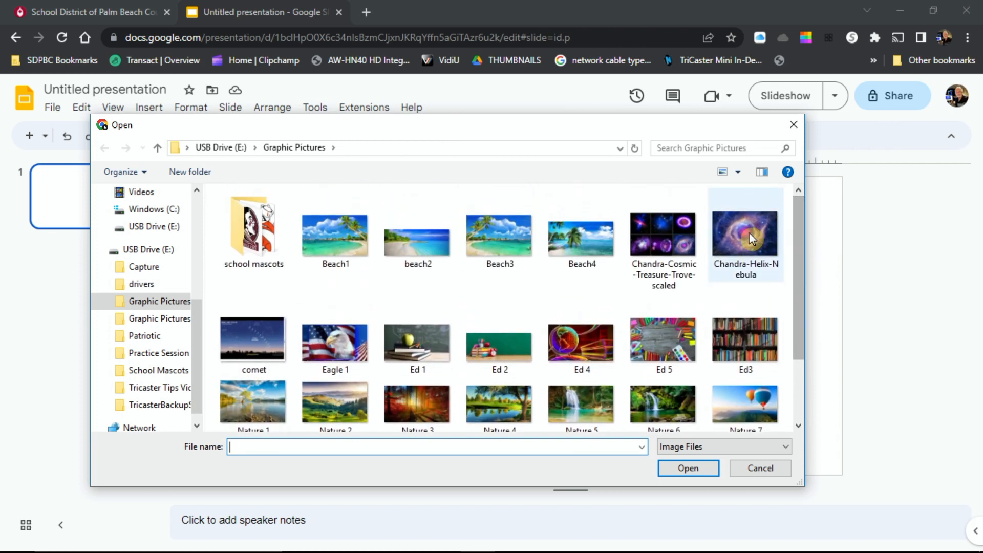
pyautogui.click(742, 233)
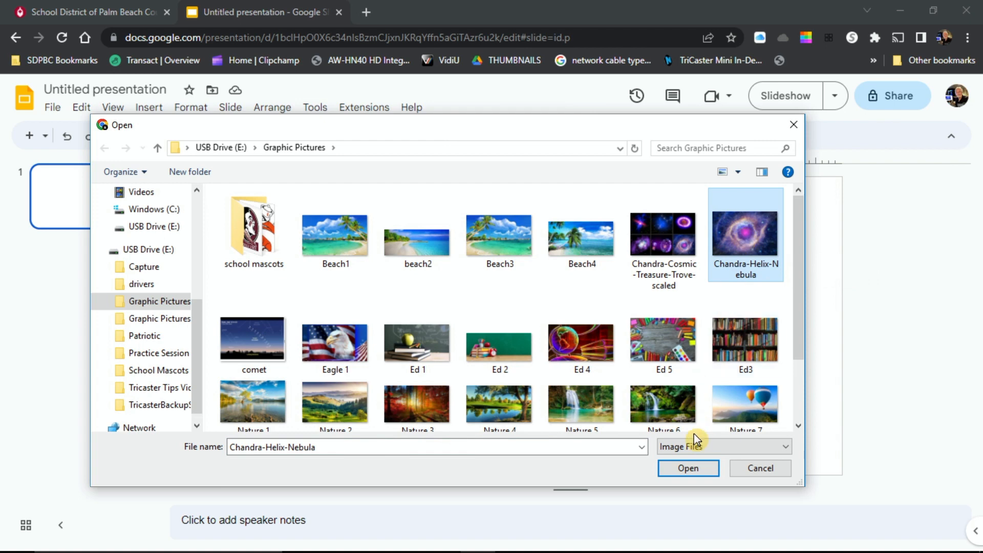
pyautogui.click(687, 467)
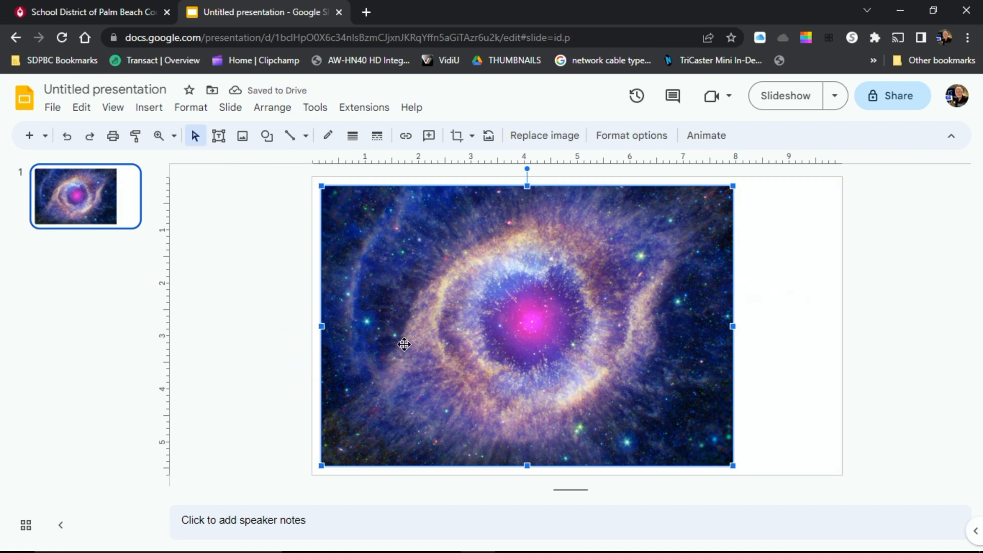
# Step: Centre the nebula image on the slide and stretch all four sides to the slide's edges so it fills the slide
pyautogui.moveTo(518, 275); pyautogui.dragTo(565, 279)
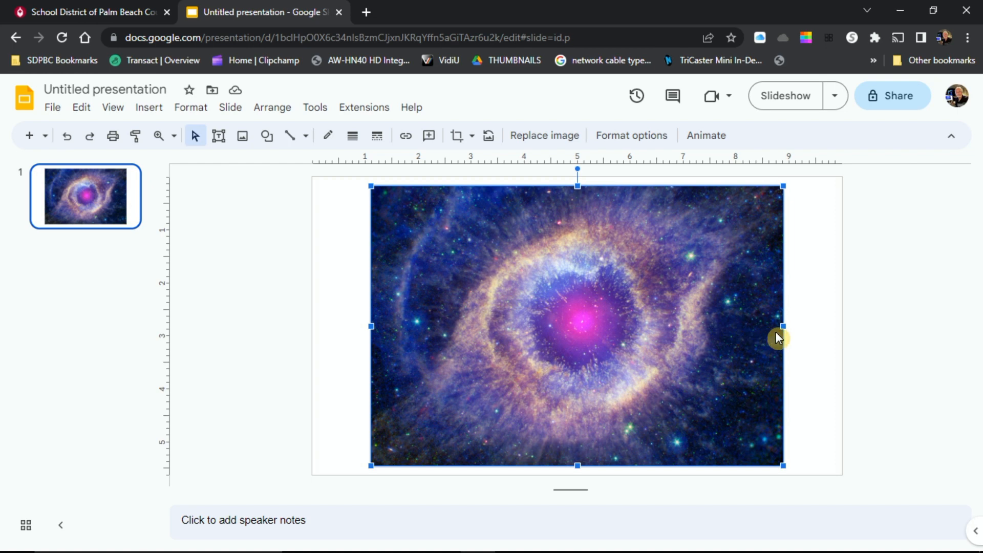
pyautogui.moveTo(782, 327); pyautogui.dragTo(838, 333)
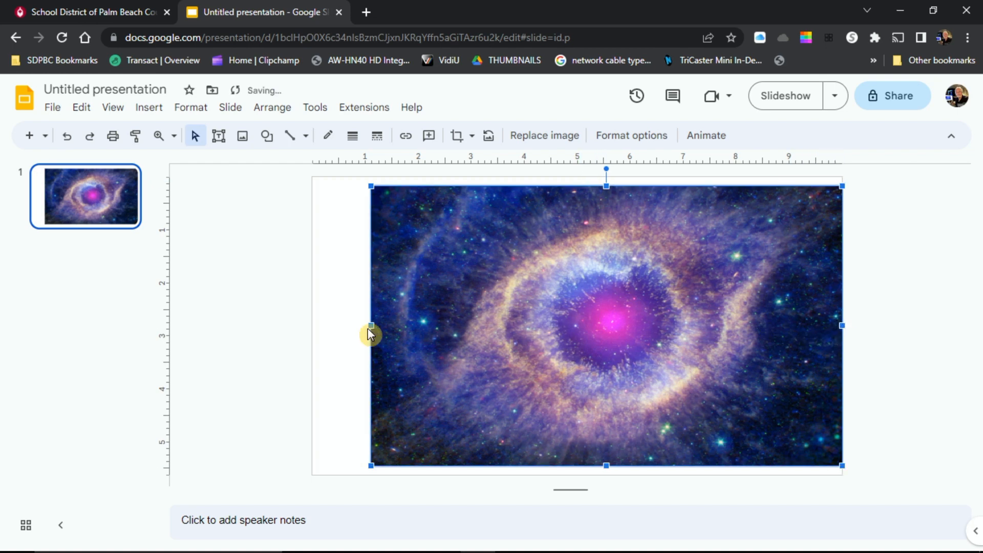
pyautogui.moveTo(370, 325); pyautogui.dragTo(312, 323)
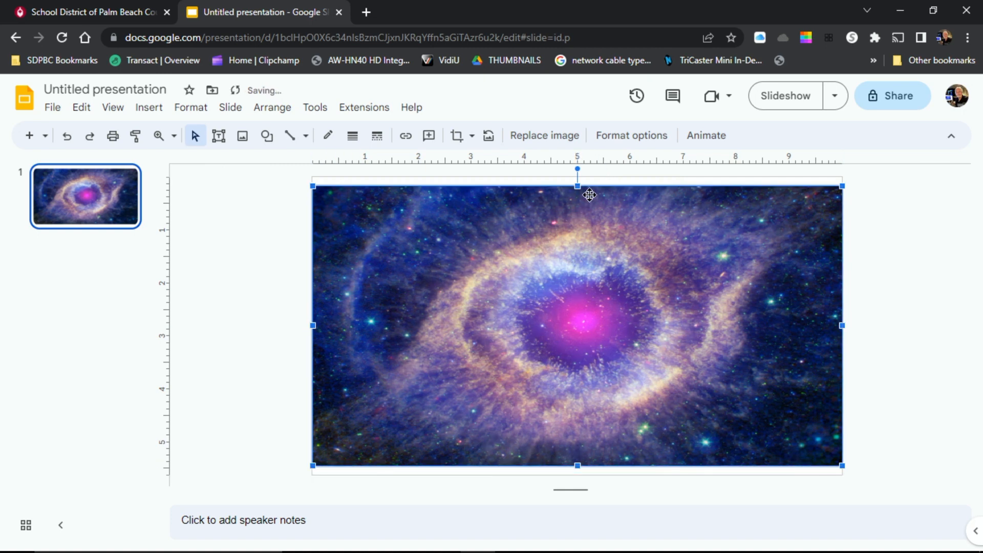
pyautogui.moveTo(578, 187); pyautogui.dragTo(578, 177)
pyautogui.moveTo(577, 466); pyautogui.dragTo(576, 475)
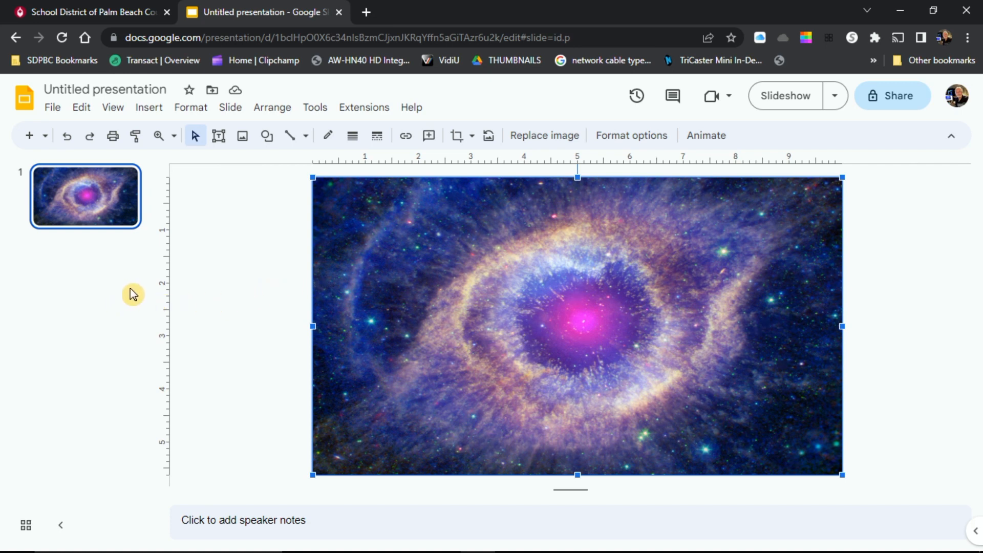
# Step: Rename the presentation as Space 1
pyautogui.click(105, 89)
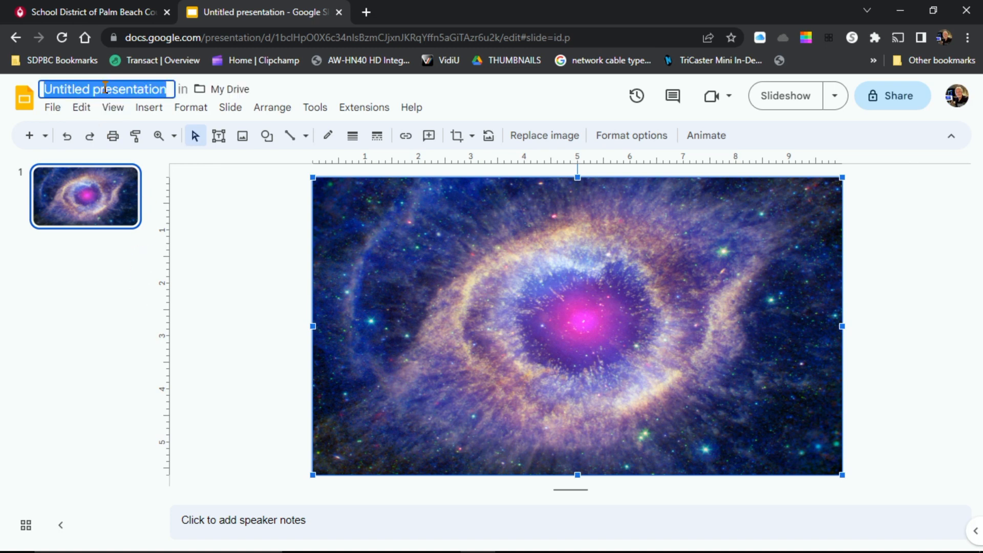
pyautogui.write('Spac')
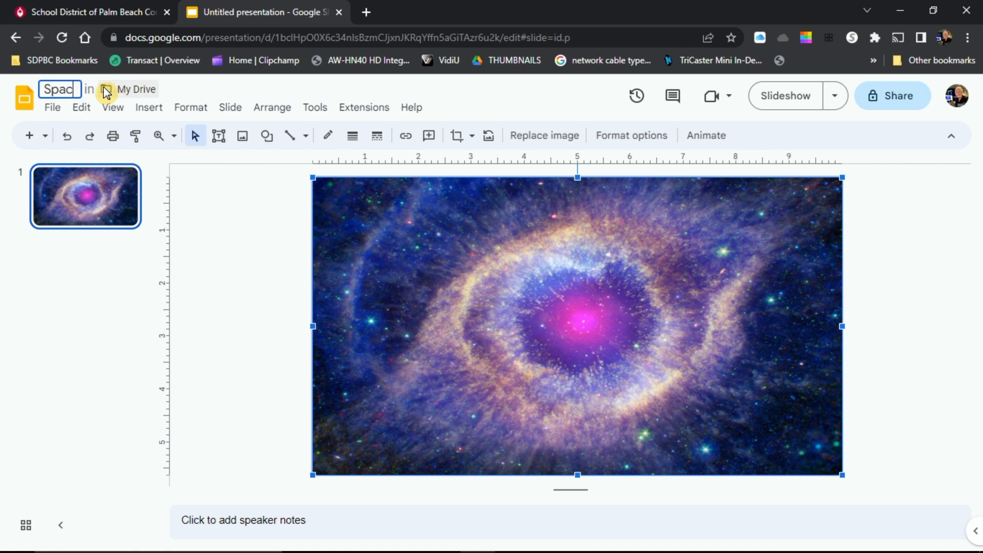
pyautogui.write('e 1')
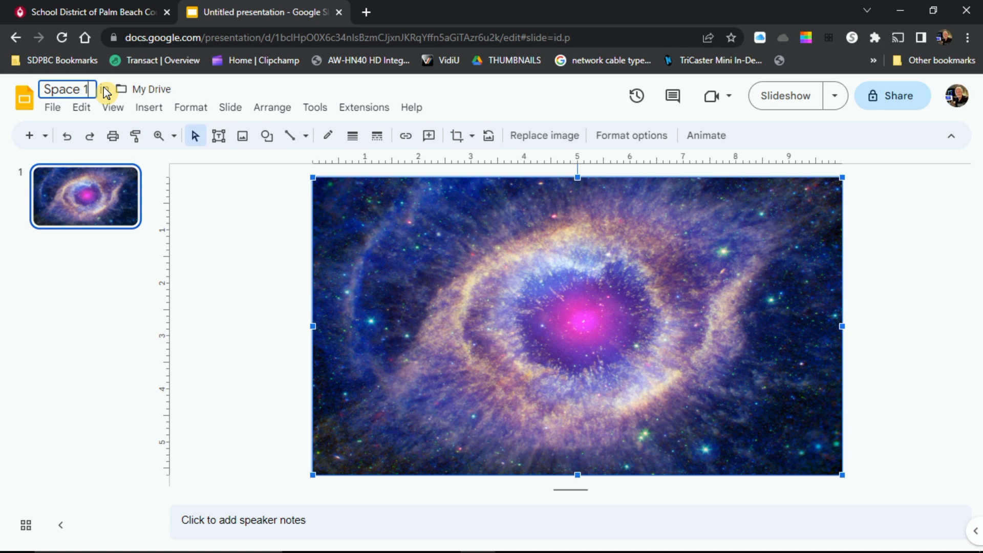
# Step: Download the current slide as a JPEG image
pyautogui.click(52, 108)
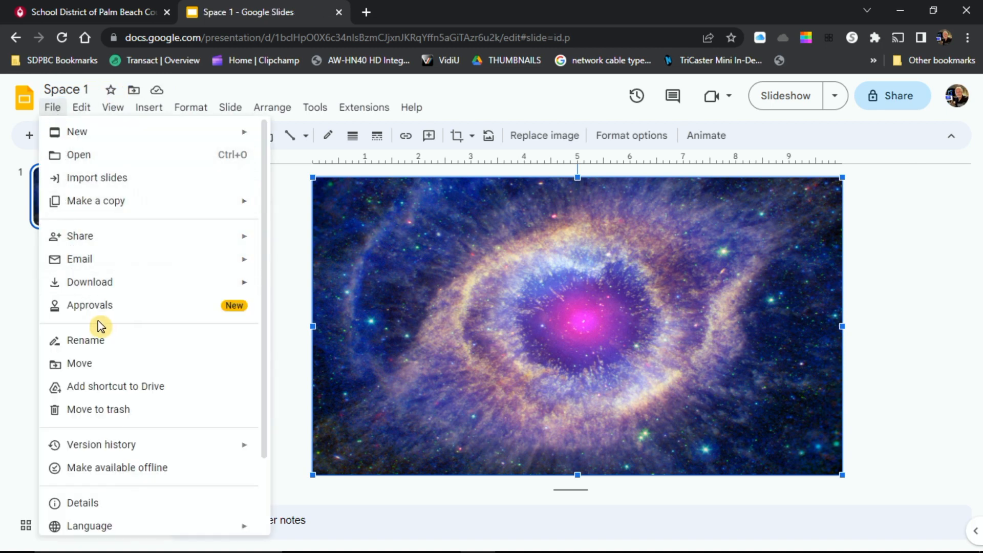
pyautogui.moveTo(229, 288)
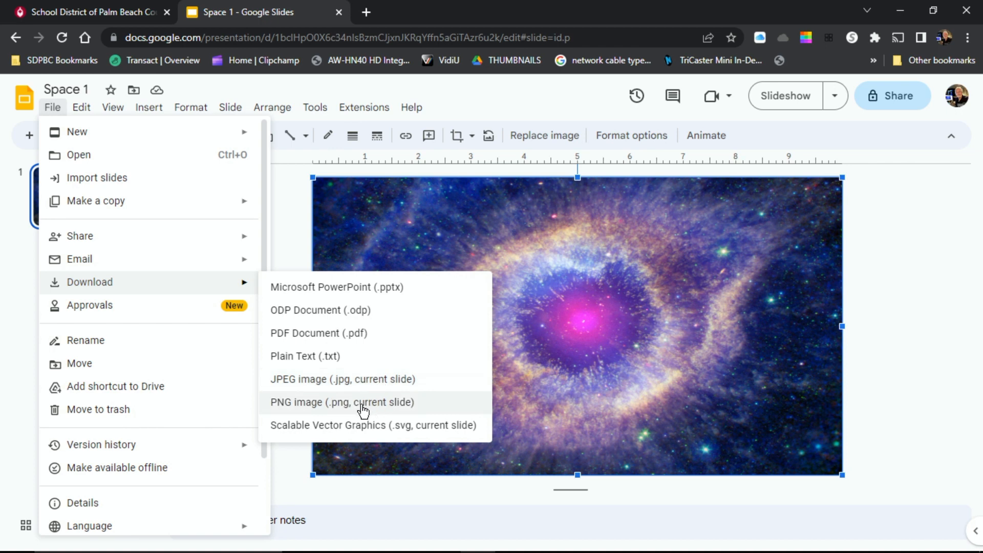
pyautogui.click(371, 380)
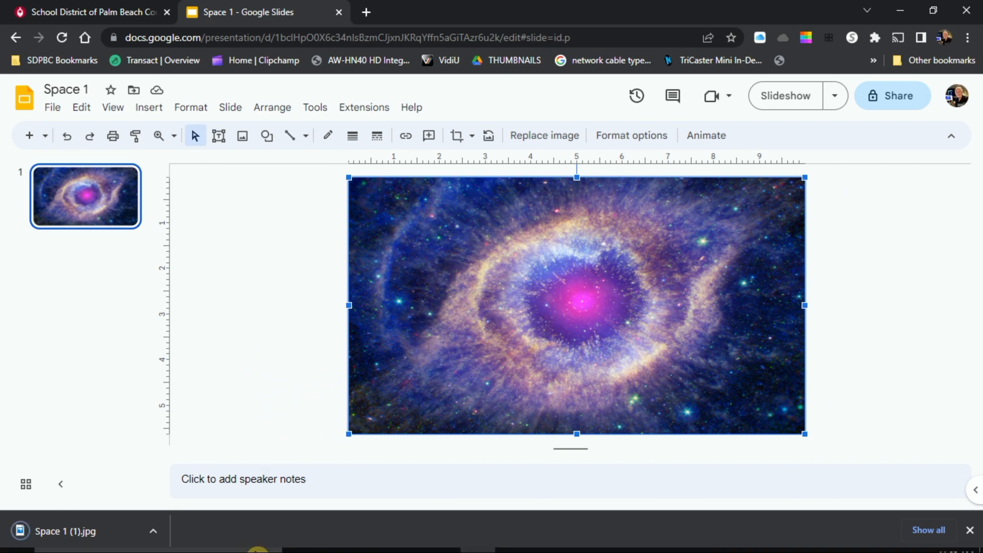
# Step: Show the downloaded Space 1 (1).jpg in its folder and copy it to the Graphic Pictures folder on USB Drive (E:)
pyautogui.click(84, 532)
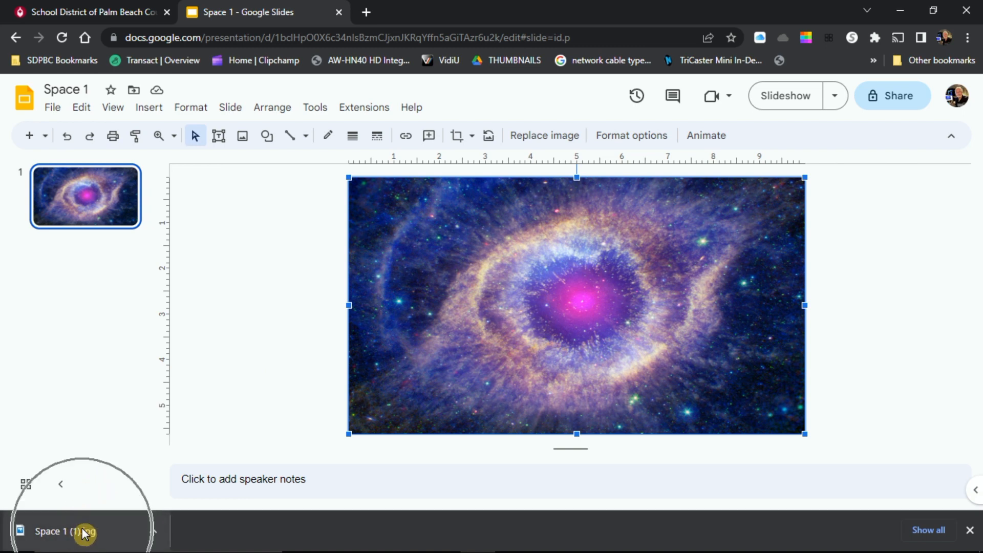
pyautogui.rightClick(85, 533)
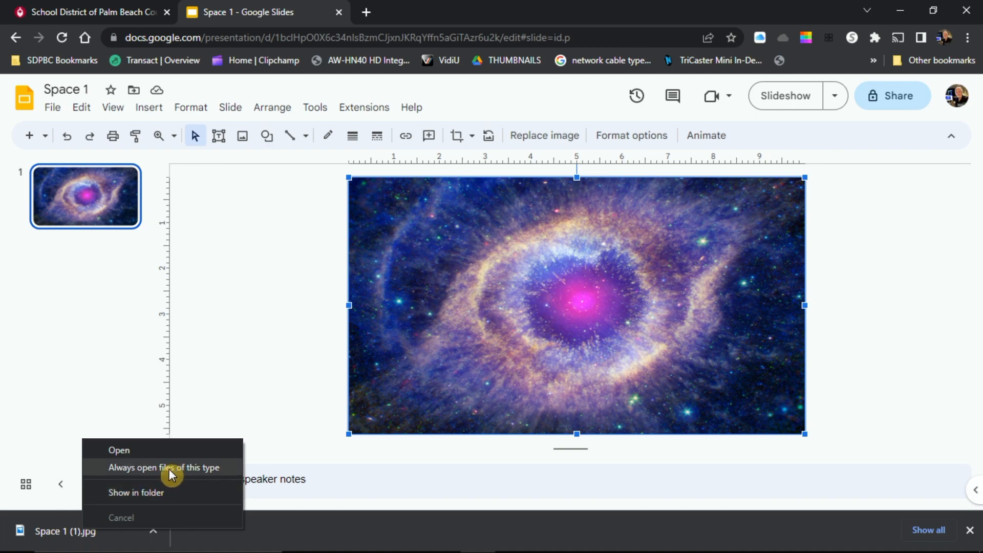
pyautogui.click(141, 492)
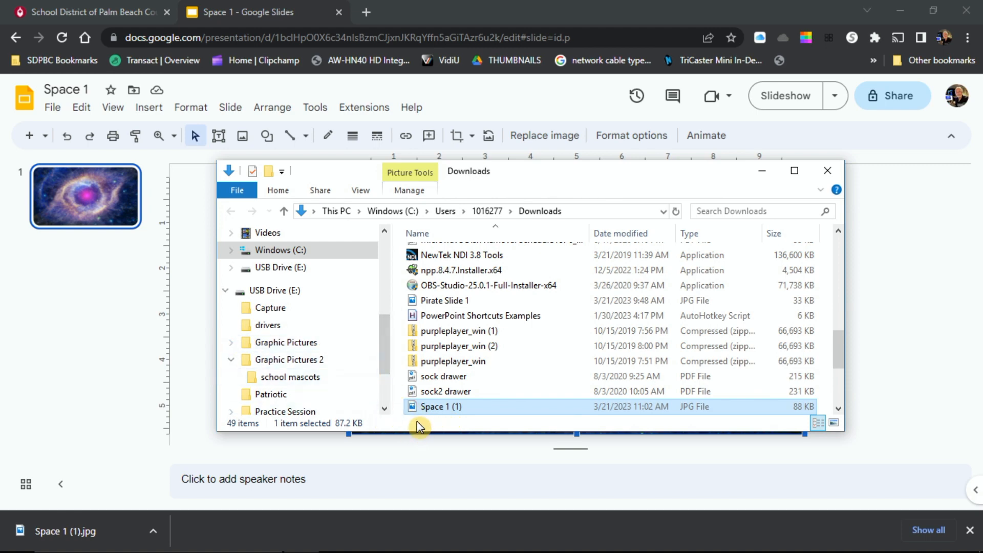
pyautogui.moveTo(416, 409); pyautogui.dragTo(278, 351)
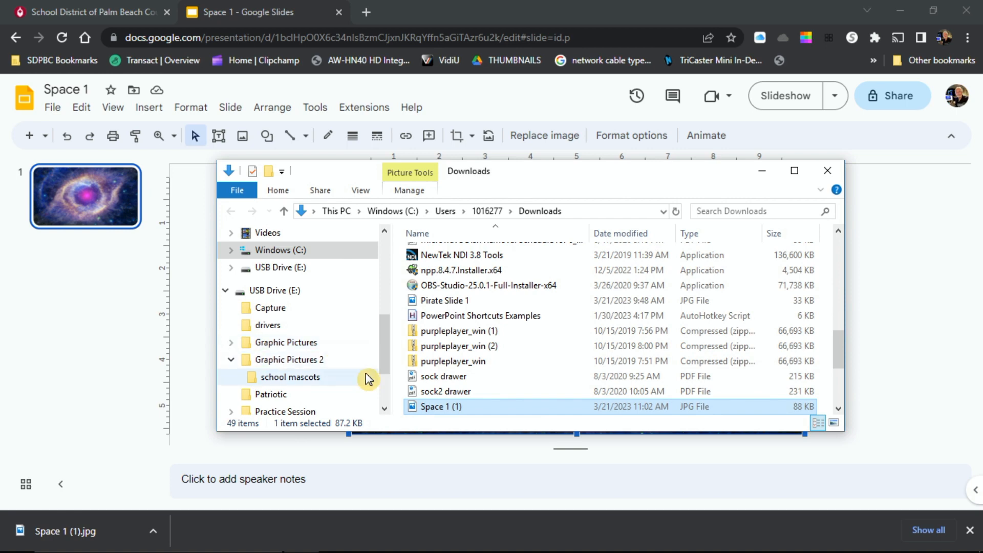
pyautogui.click(761, 171)
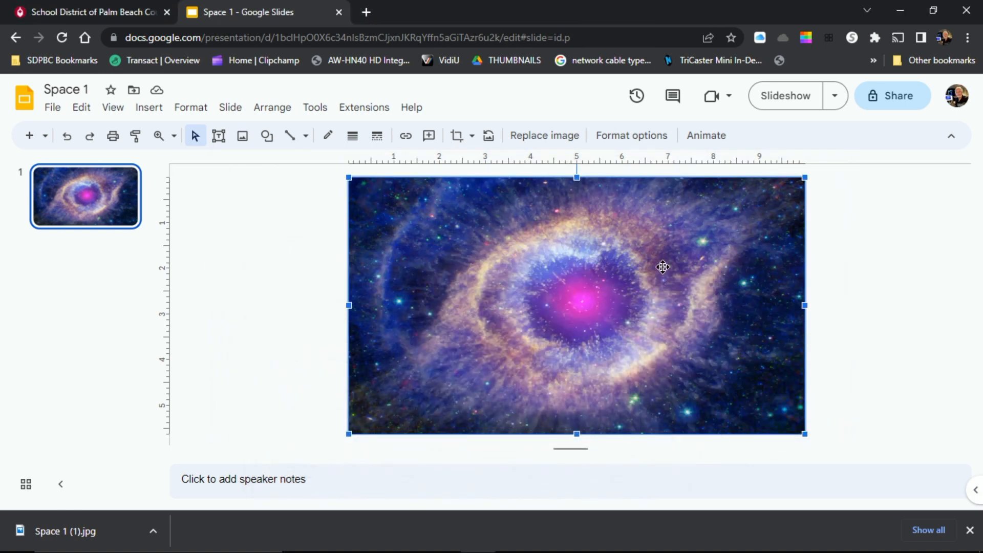
# Step: Minimize the browser and switch to ATEM Software Control
pyautogui.click(900, 11)
pyautogui.moveTo(419, 548)
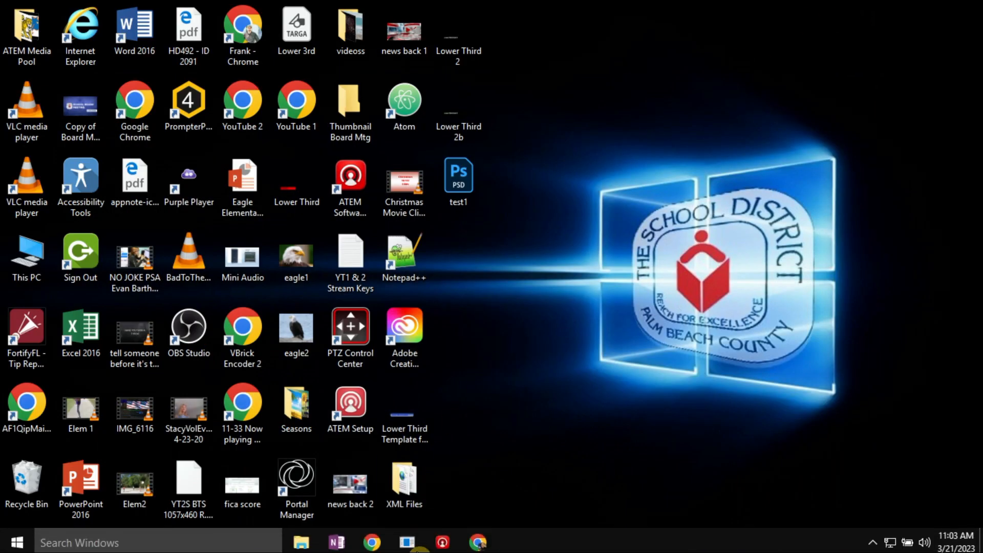
pyautogui.click(442, 538)
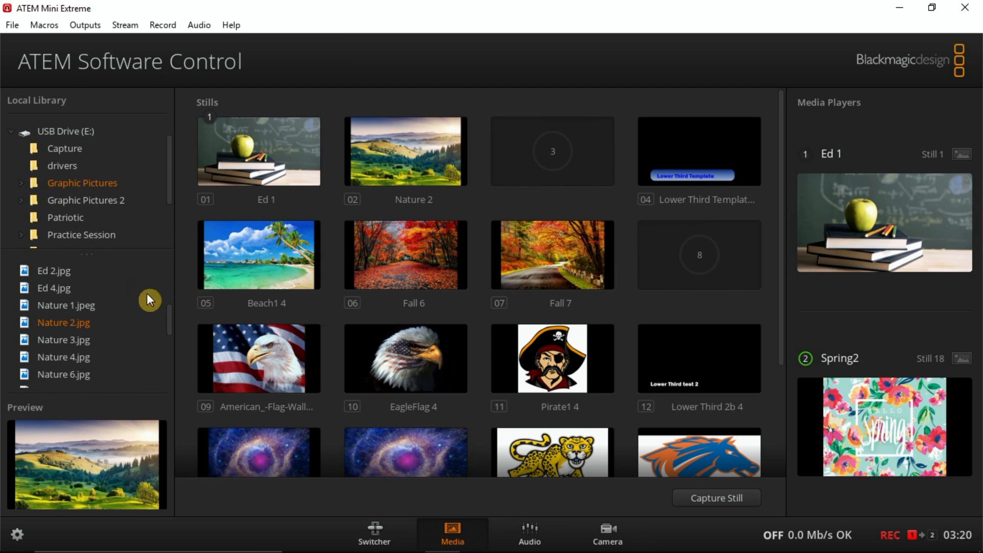
# Step: Select Space 1 (1).jpg in the Graphic Pictures folder of the local library and clear still slot 14
pyautogui.moveTo(170, 312); pyautogui.dragTo(168, 334)
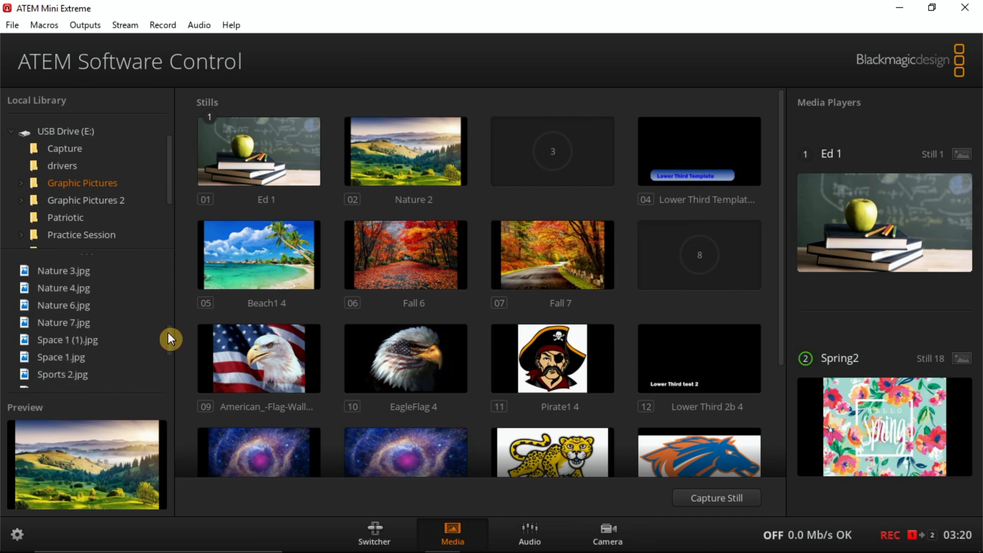
pyautogui.click(28, 339)
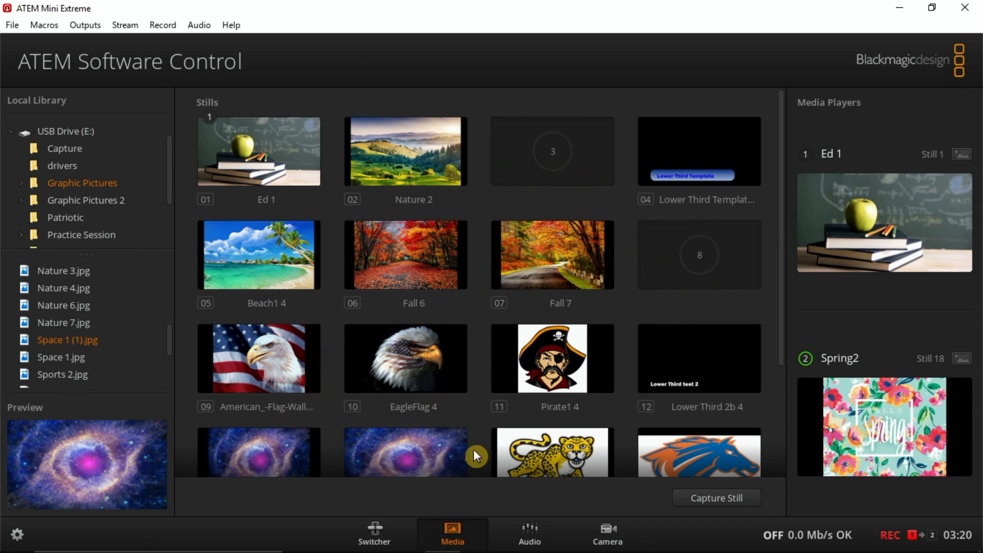
pyautogui.click(463, 431)
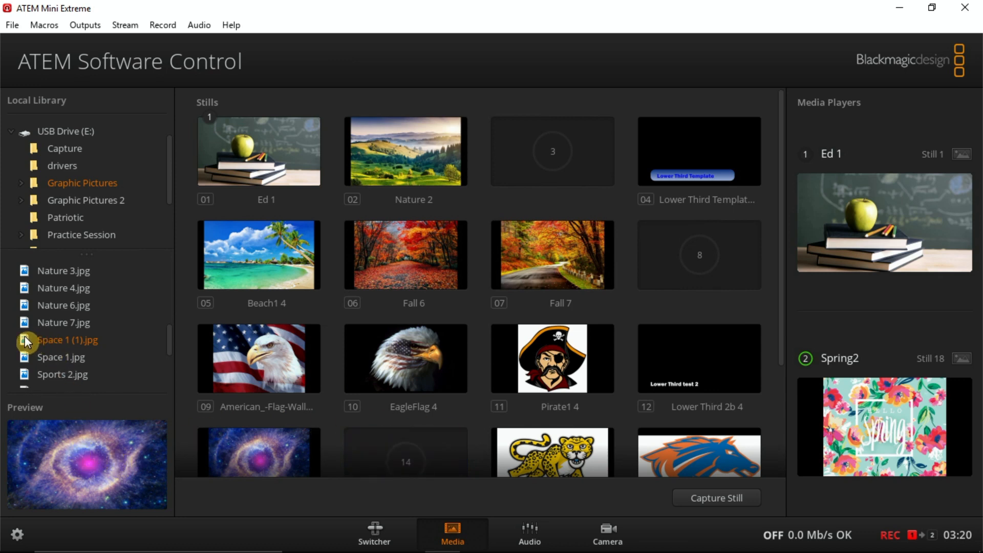
# Step: Load Space 1 (1).jpg from the local library into still slot 14
pyautogui.moveTo(24, 341); pyautogui.dragTo(402, 454)
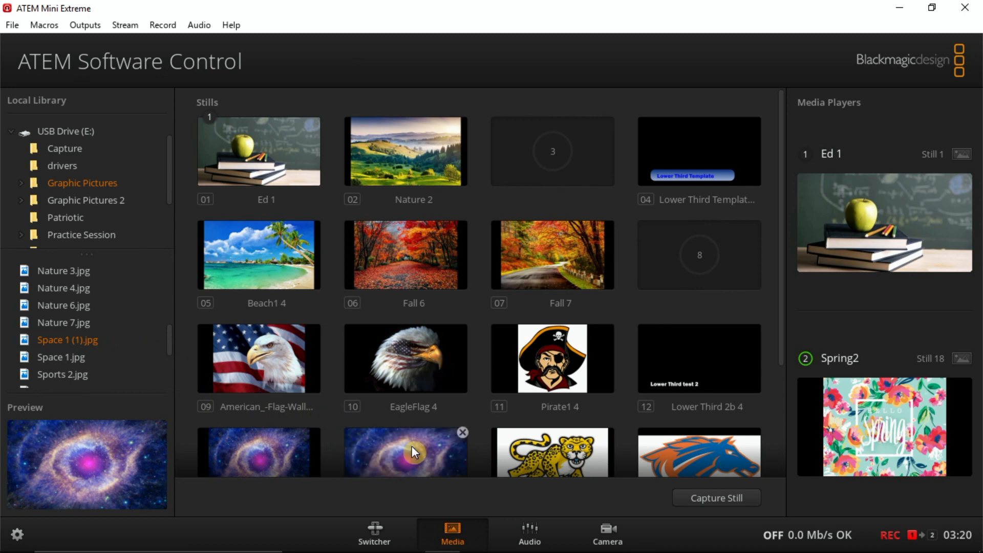
pyautogui.scroll(-1, 416, 446)
pyautogui.scroll(-1, 427, 449)
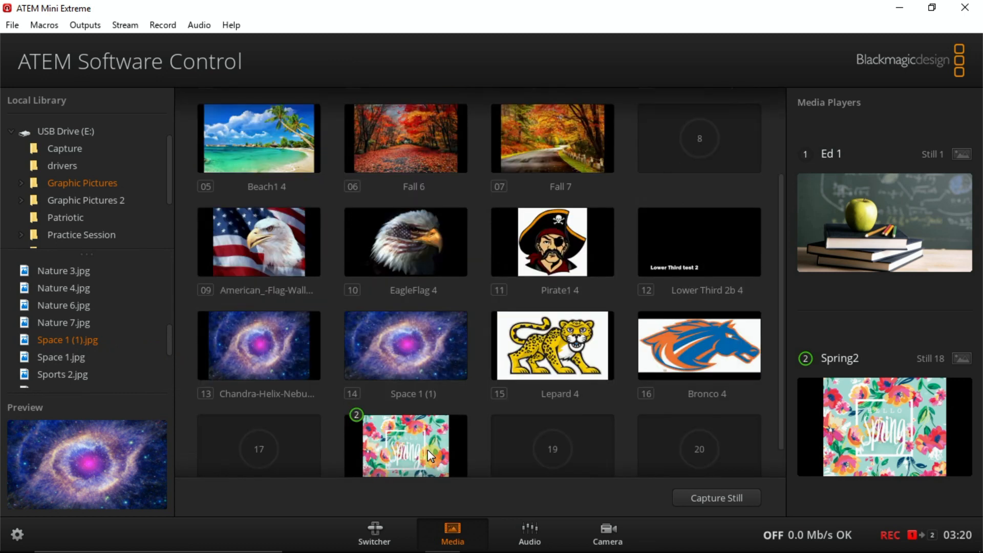
# Step: Assign the Chandra-Helix-Nebula still in slot 13 to Media Player 1 and Space 1 (1) to Media Player 2
pyautogui.moveTo(248, 349); pyautogui.dragTo(850, 247)
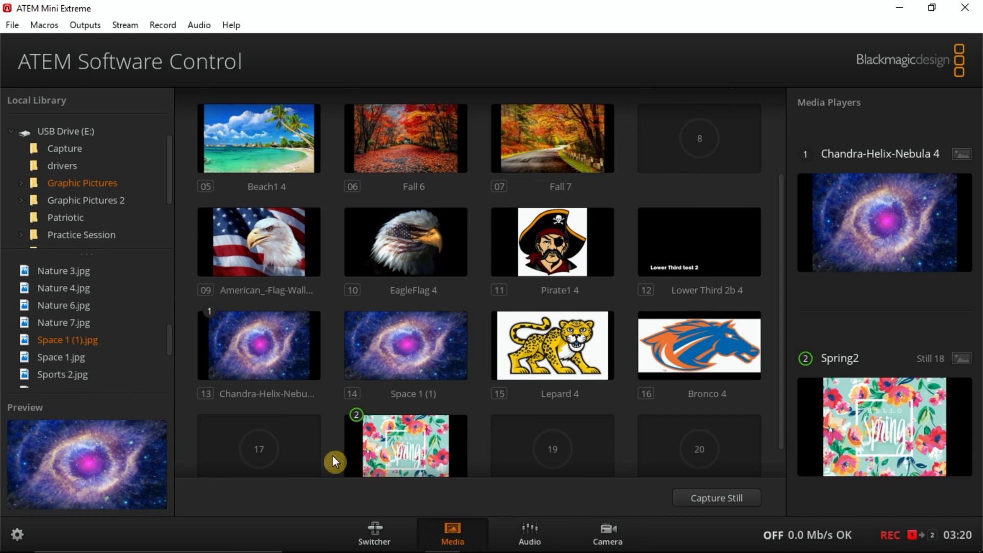
pyautogui.moveTo(377, 336); pyautogui.dragTo(841, 425)
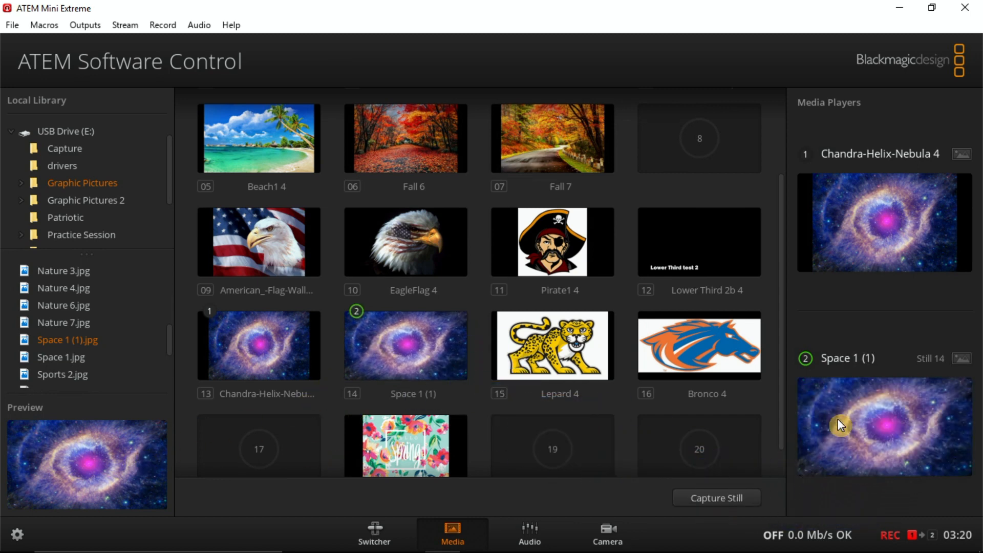
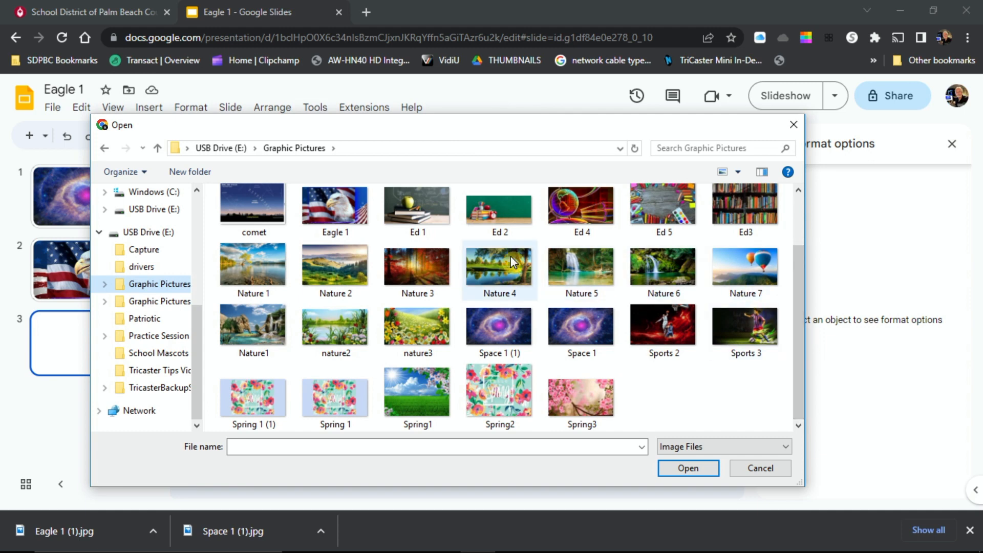
# Step: Insert the Spring2 picture from the Graphic Pictures folder on slide 3 and center it horizontally, with the format options closed
pyautogui.click(497, 390)
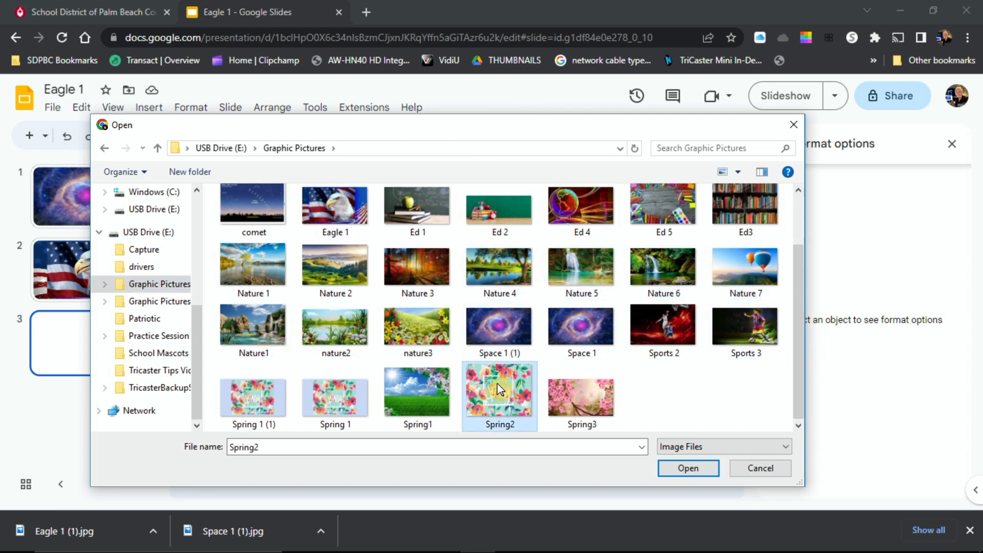
pyautogui.click(686, 467)
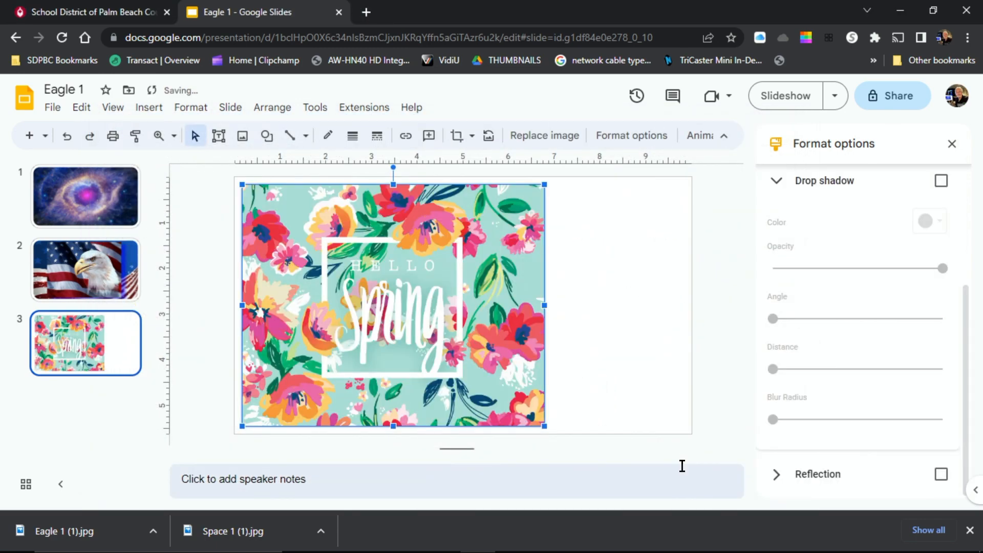
pyautogui.click(950, 146)
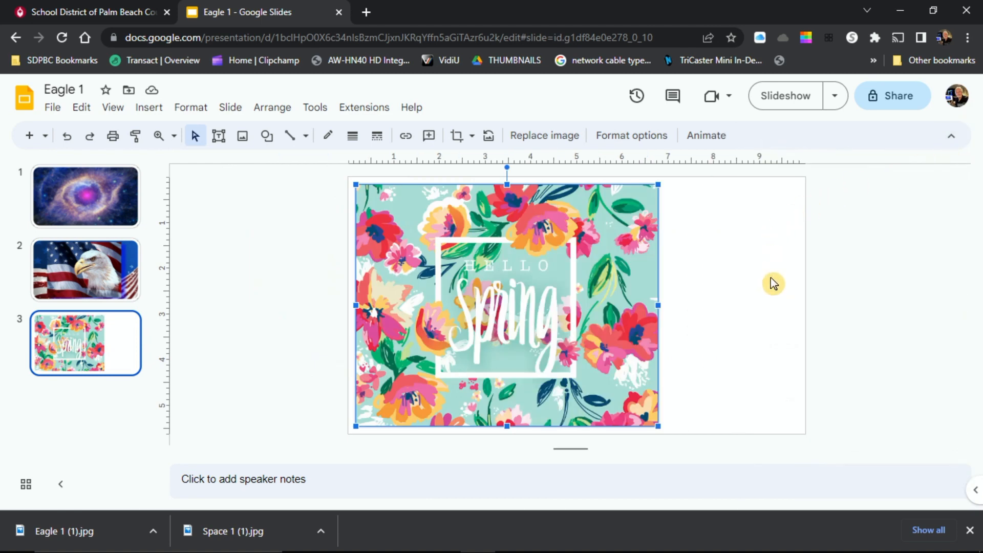
pyautogui.moveTo(521, 275); pyautogui.dragTo(587, 272)
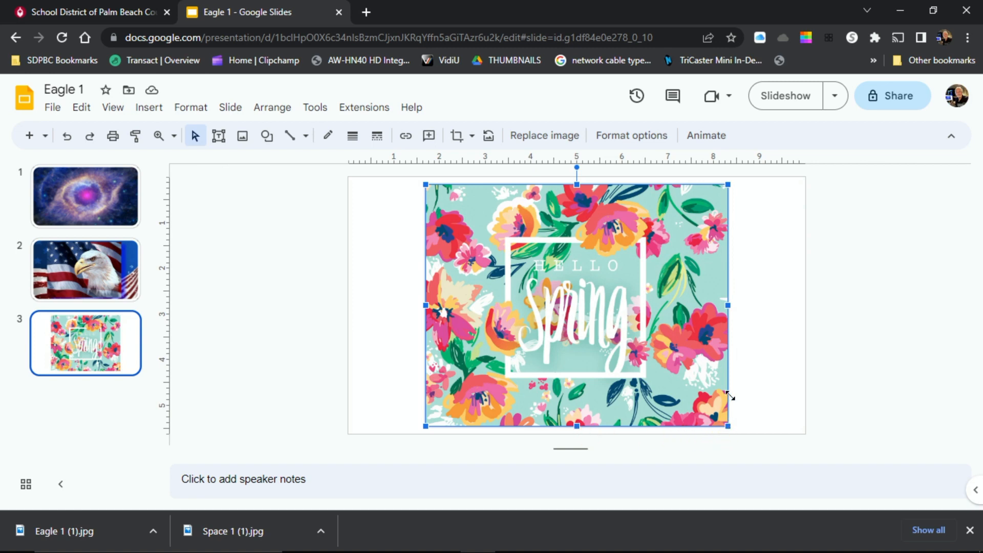
# Step: Try stretching the spring picture horizontally to slide width and undo the stretch
pyautogui.moveTo(729, 306); pyautogui.dragTo(872, 316)
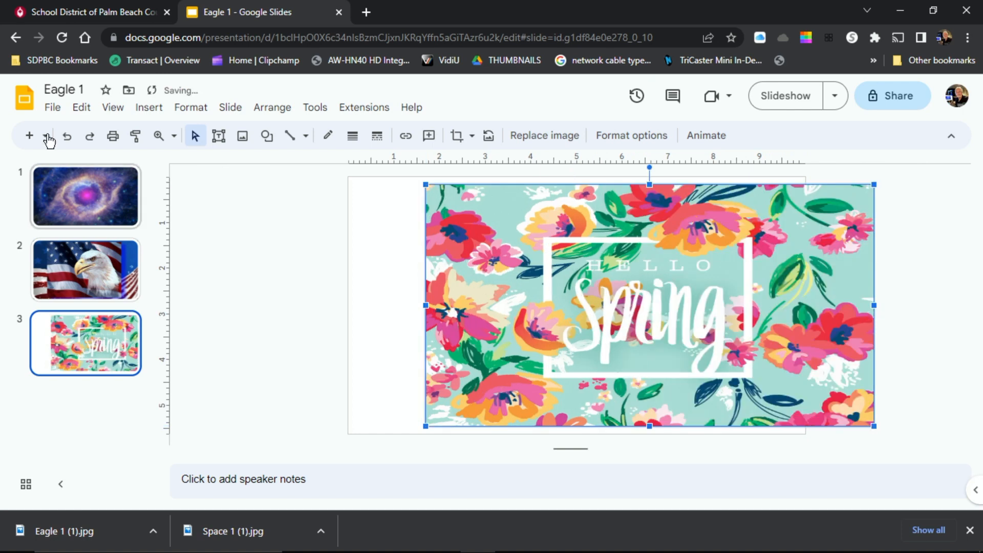
pyautogui.click(65, 138)
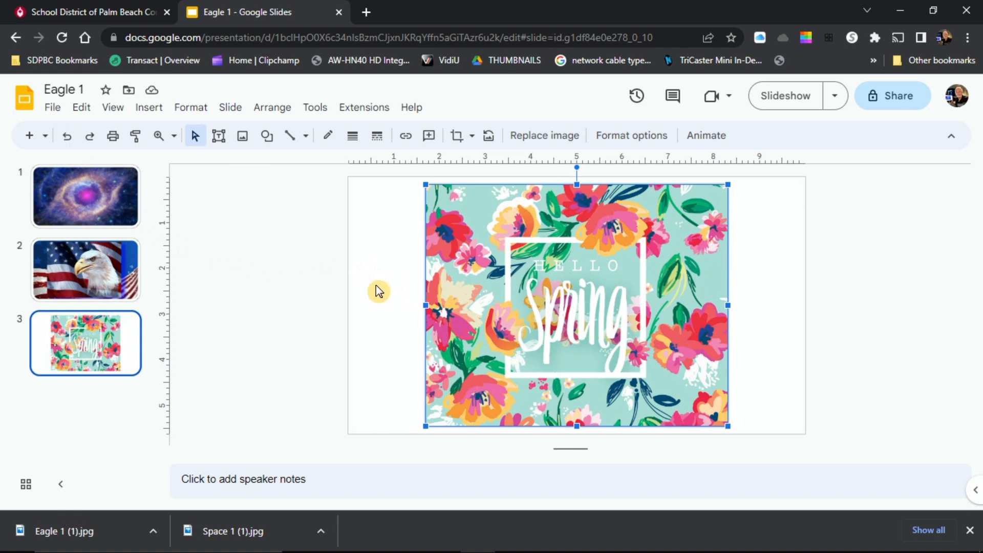
# Step: Set the background of slide 3 to a solid light green
pyautogui.click(404, 319)
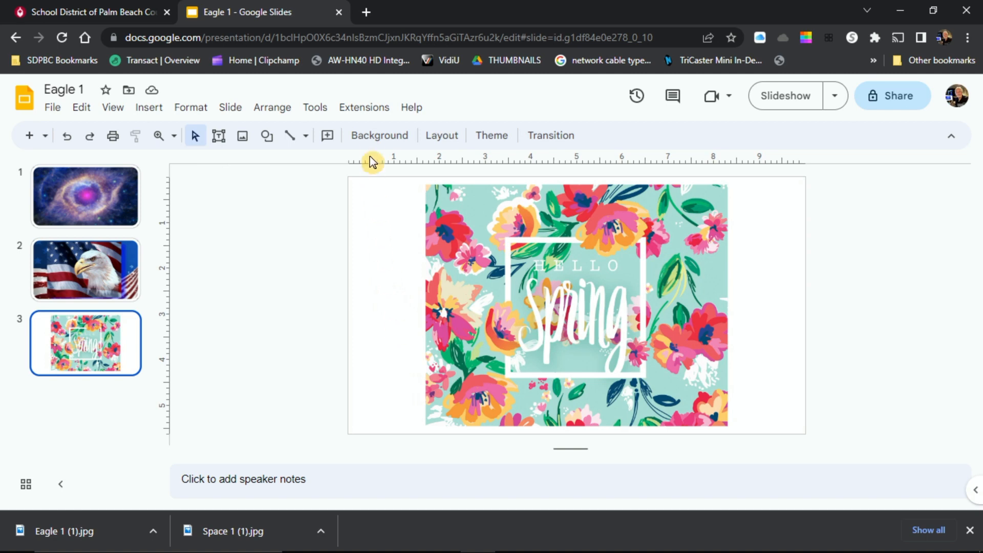
pyautogui.click(372, 137)
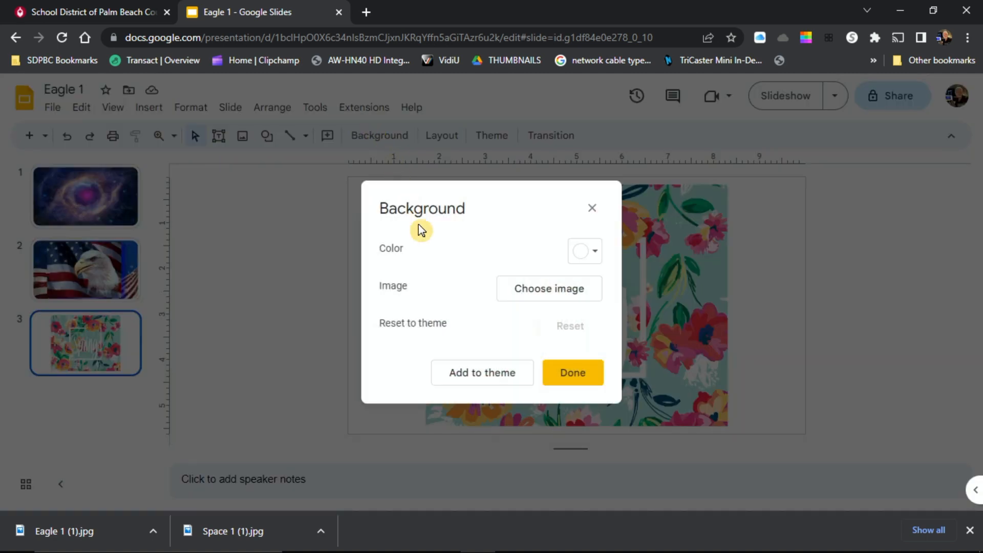
pyautogui.click(600, 253)
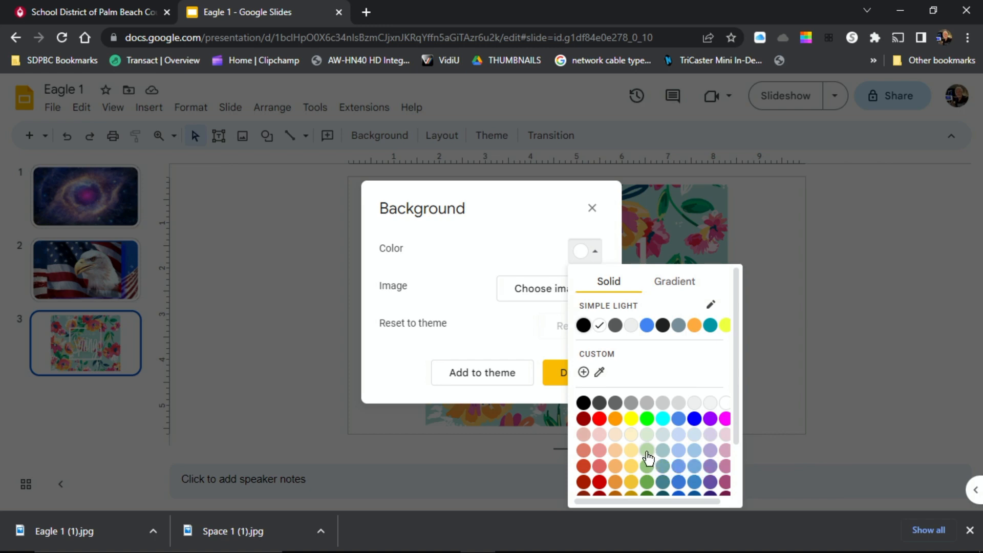
pyautogui.click(648, 455)
pyautogui.click(578, 375)
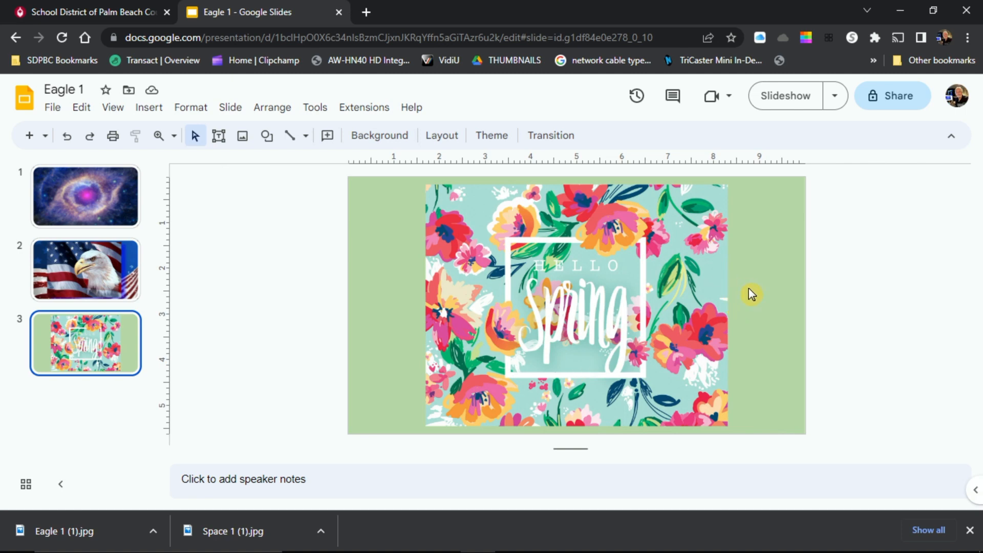
# Step: Change the background of slide 3 to a solid light blue
pyautogui.click(367, 135)
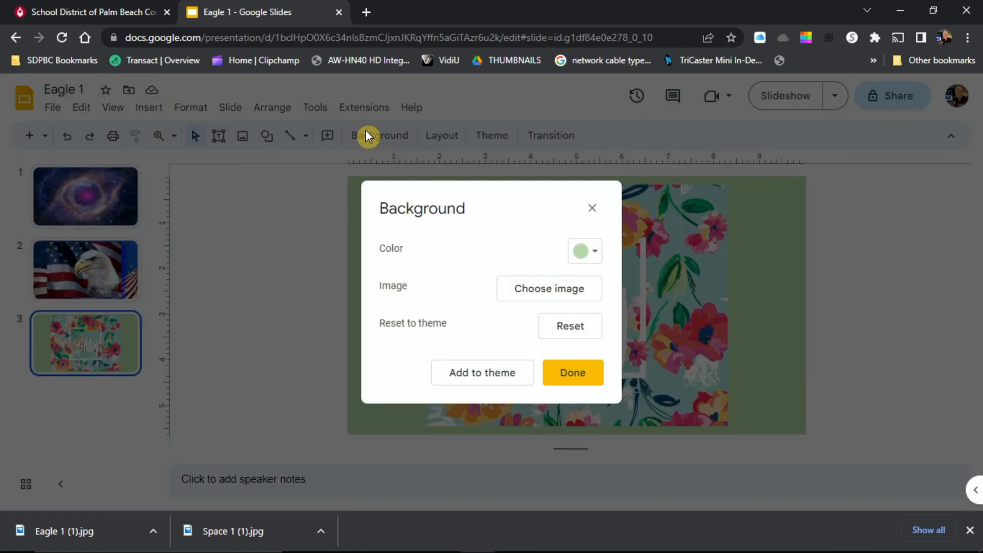
pyautogui.click(593, 250)
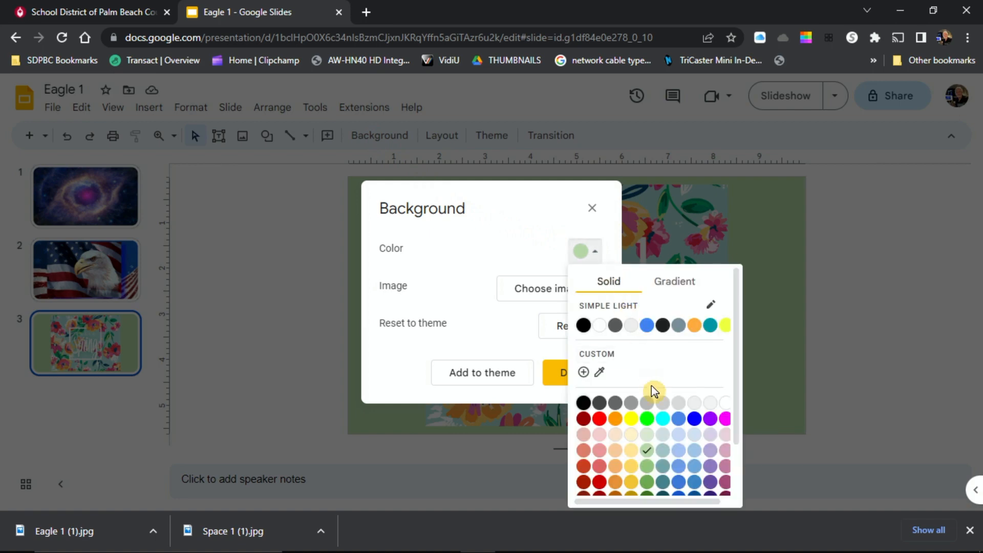
pyautogui.click(679, 450)
pyautogui.click(570, 374)
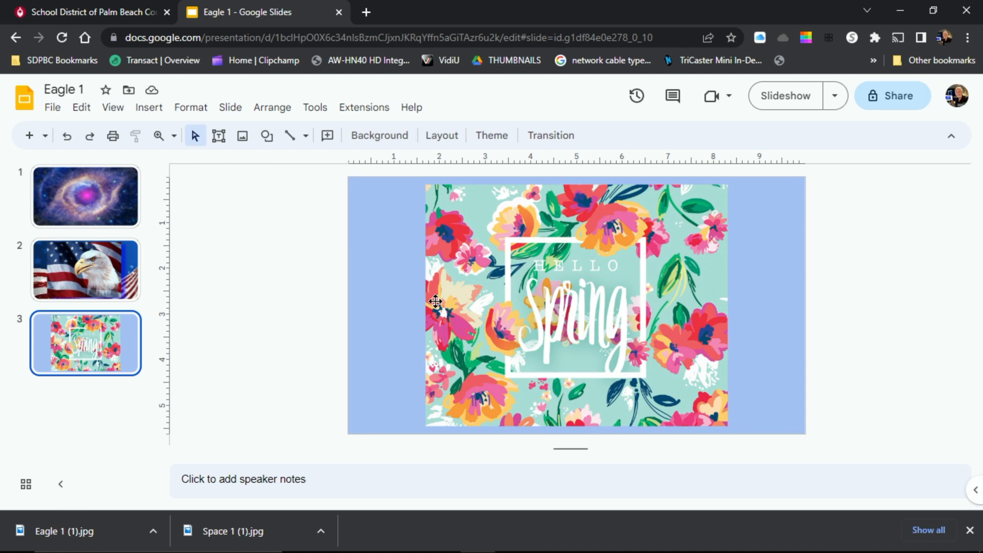
# Step: Rename the presentation as Spring 1 1
pyautogui.click(74, 88)
pyautogui.doubleClick(65, 87)
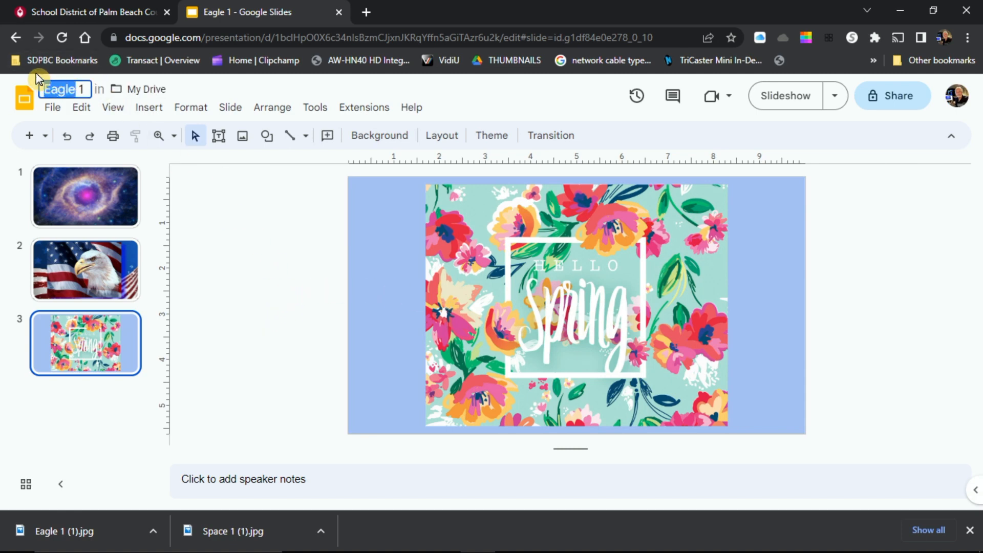
pyautogui.write('Sprin')
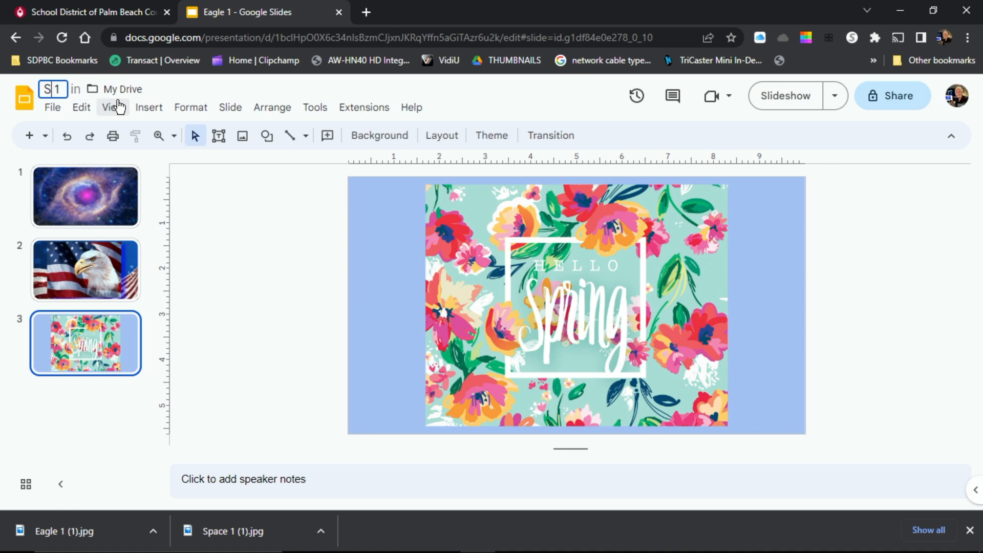
pyautogui.write('g 11')
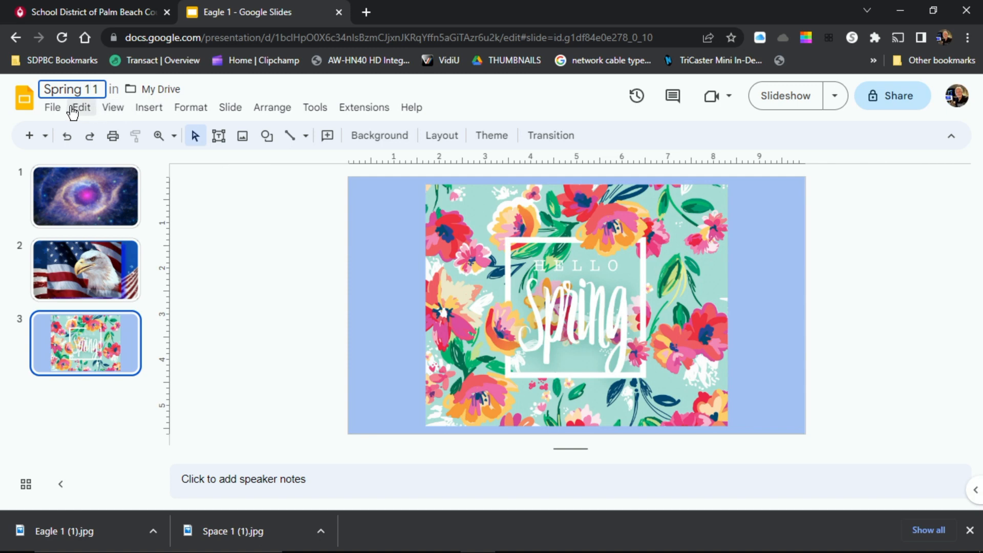
# Step: Download slide 3 with the spring picture as a JPEG image
pyautogui.click(53, 107)
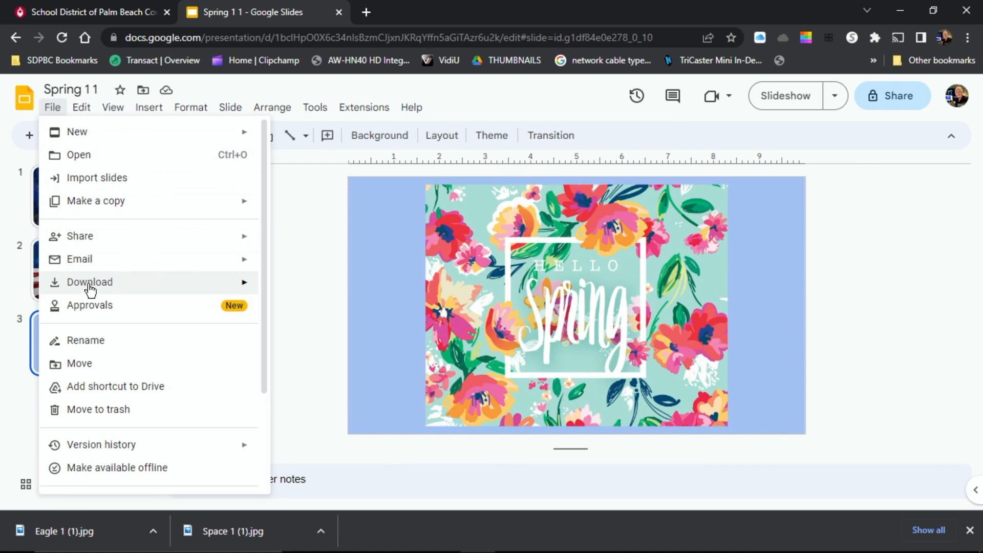
pyautogui.moveTo(90, 288)
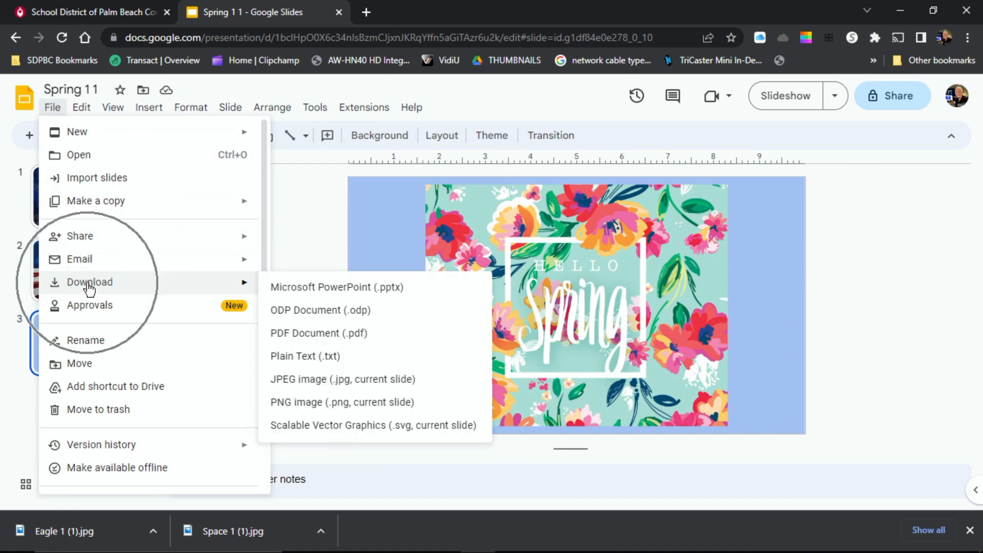
pyautogui.click(361, 383)
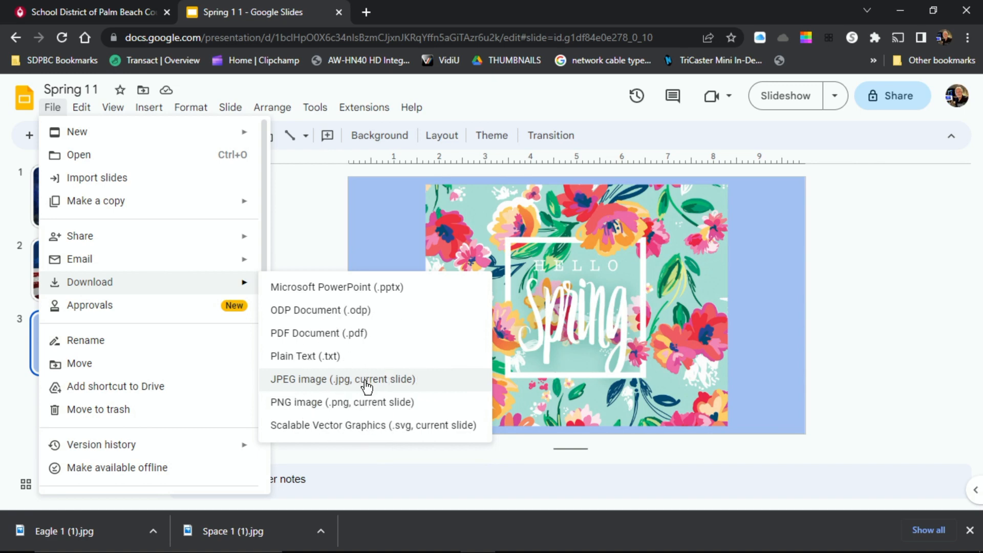
pyautogui.click(365, 385)
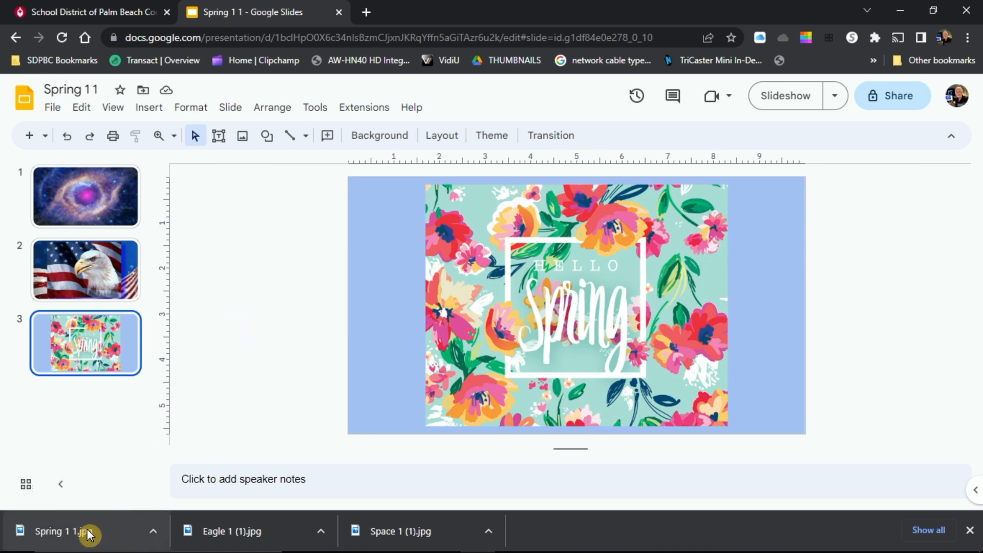
# Step: Show the downloaded Spring 1 1.jpg in its folder, copy it to Graphic Pictures on USB Drive (E:), and minimize the folder window
pyautogui.rightClick(109, 533)
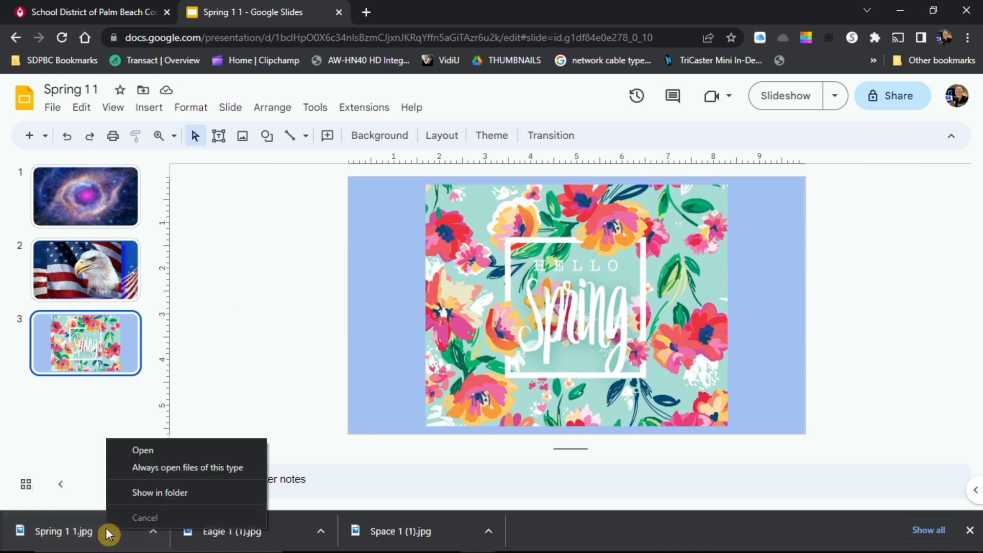
pyautogui.click(146, 493)
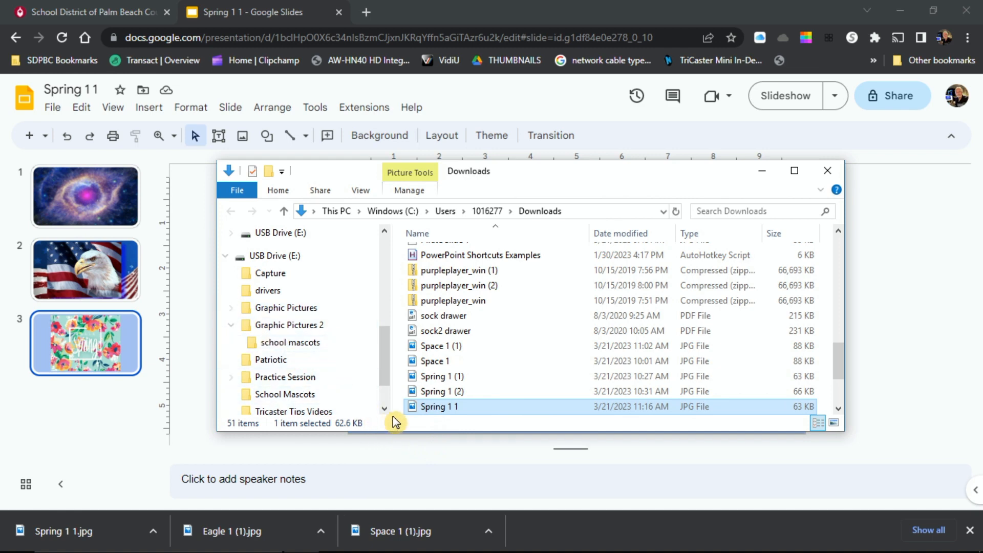
pyautogui.moveTo(416, 411); pyautogui.dragTo(291, 318)
pyautogui.click(760, 177)
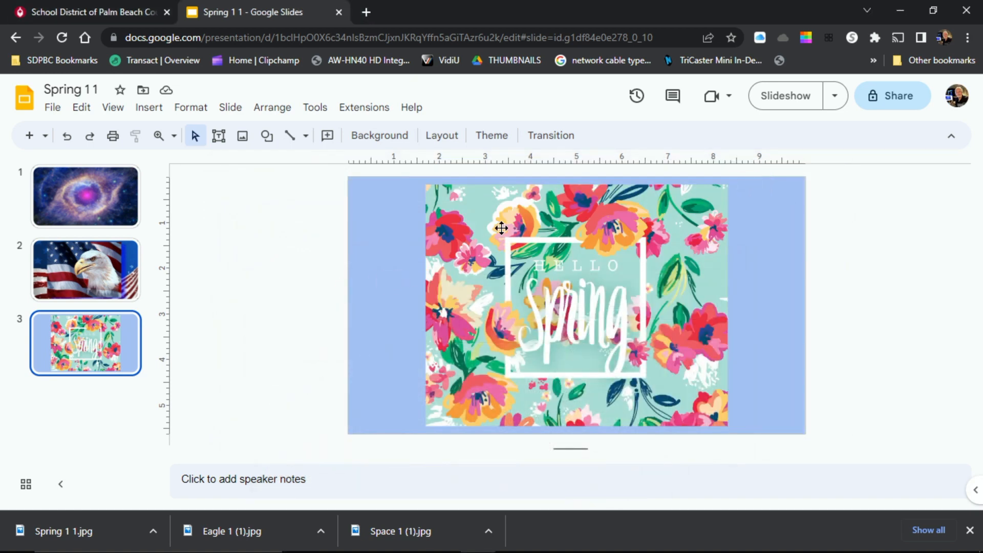
# Step: Minimize the browser and switch to the media page of ATEM Software Control
pyautogui.click(902, 11)
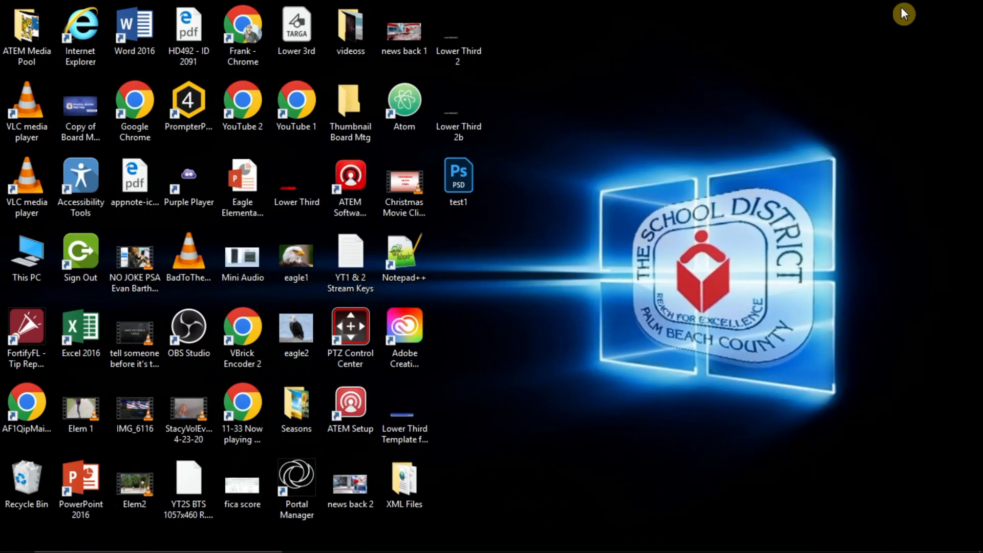
pyautogui.click(444, 539)
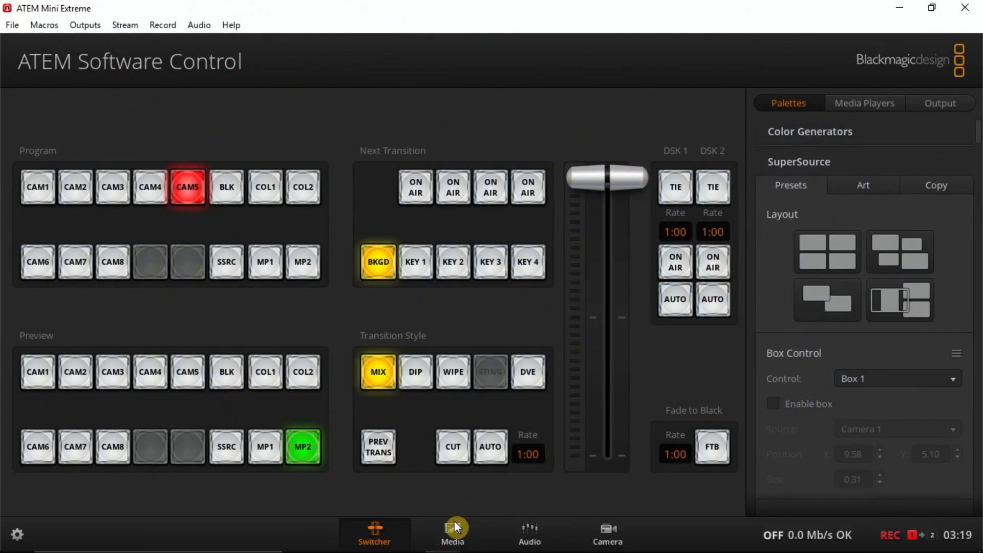
pyautogui.click(453, 527)
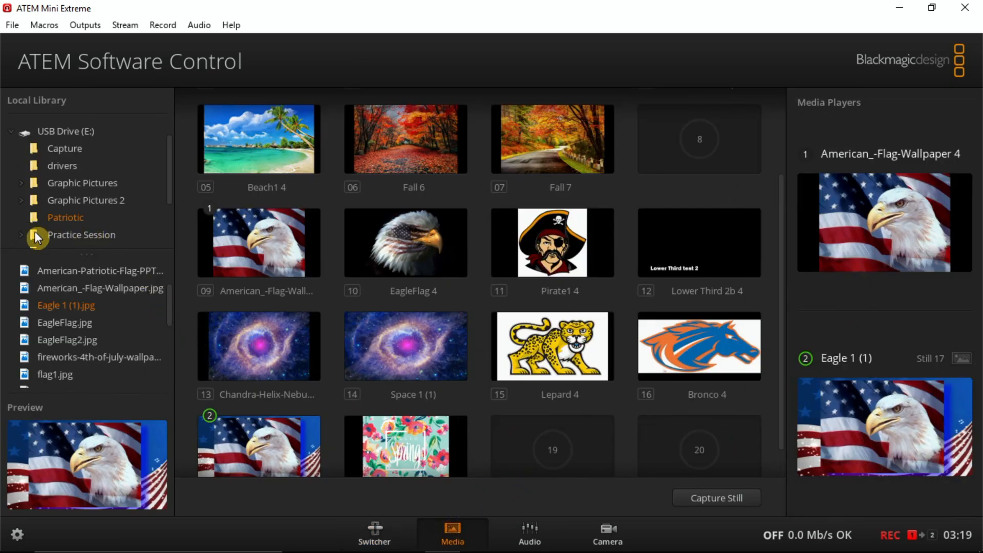
# Step: Load Spring 1 (1).jpg from the Graphic Pictures folder of the local library into still slot 19
pyautogui.click(35, 181)
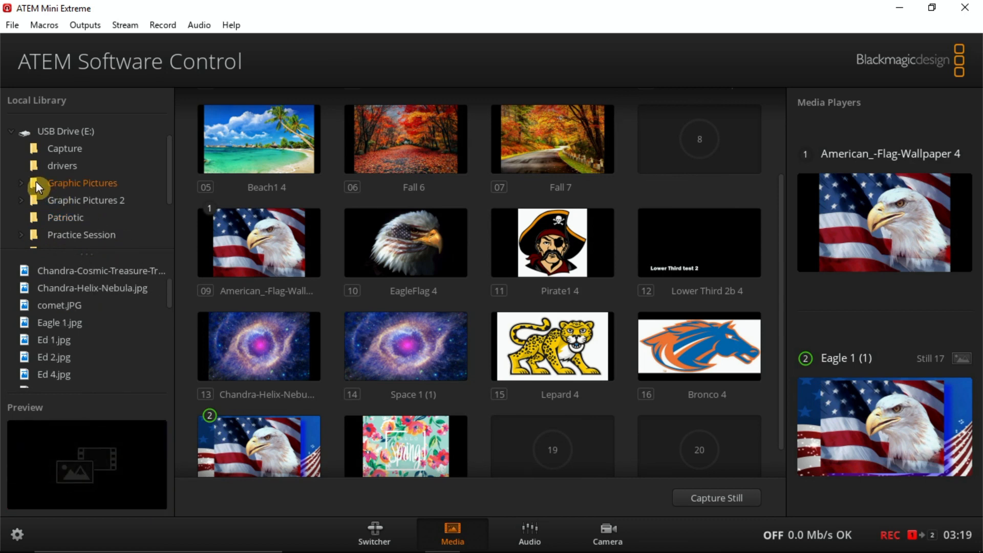
pyautogui.moveTo(170, 290); pyautogui.dragTo(183, 347)
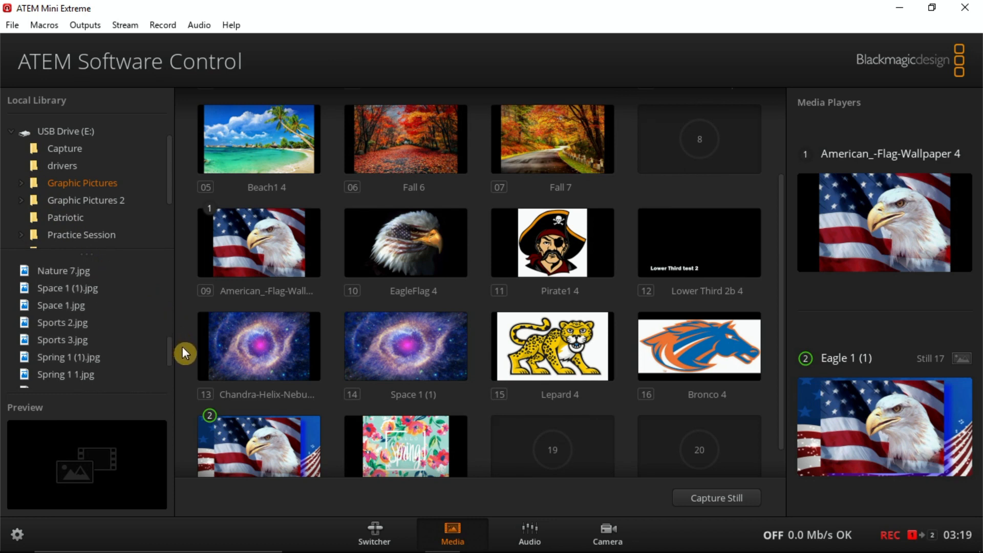
pyautogui.click(27, 354)
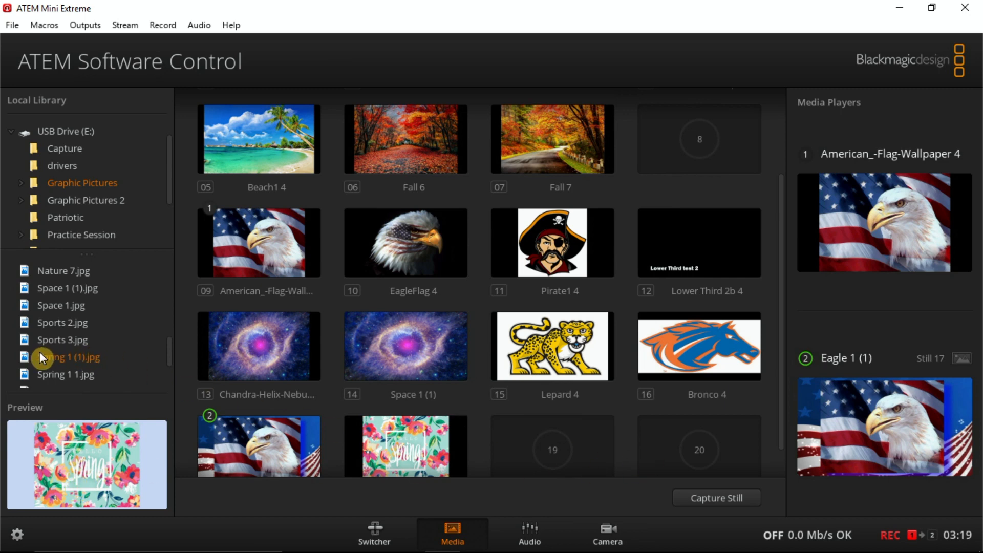
pyautogui.moveTo(24, 358); pyautogui.dragTo(541, 443)
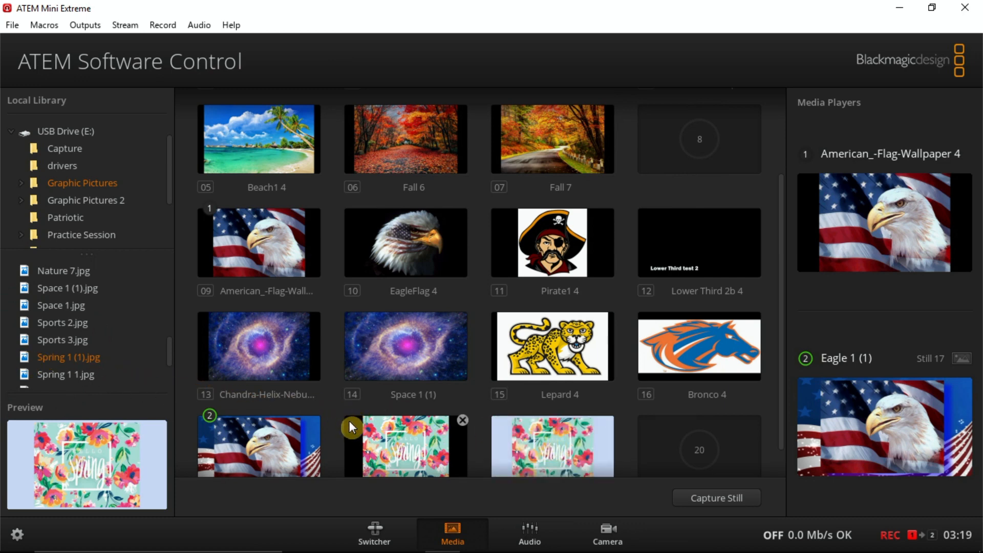
# Step: Assign Spring2 from slot 18 to Media Player 1 and Spring 1 (1) to Media Player 2, and return to the switcher page
pyautogui.moveTo(401, 452); pyautogui.dragTo(876, 236)
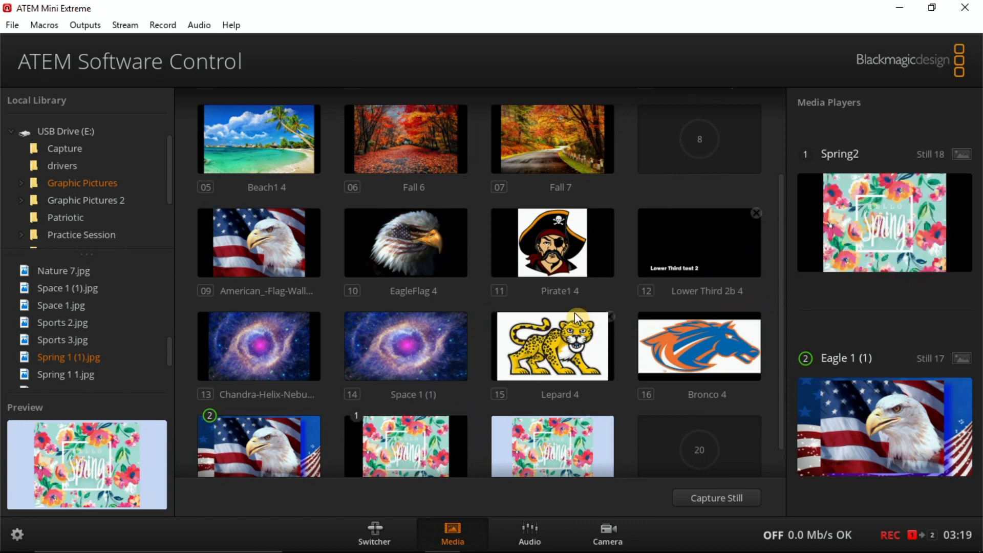
pyautogui.moveTo(532, 454); pyautogui.dragTo(860, 431)
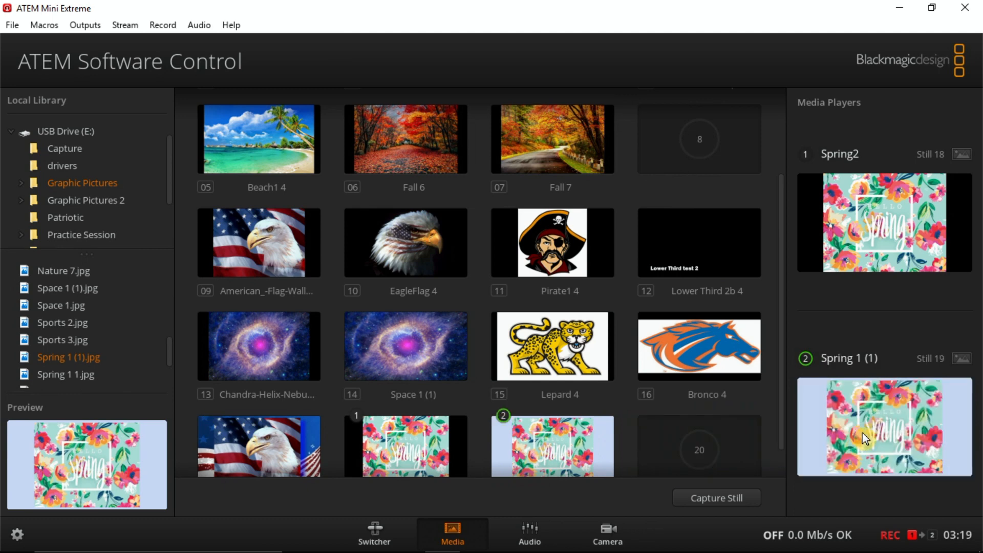
pyautogui.click(375, 532)
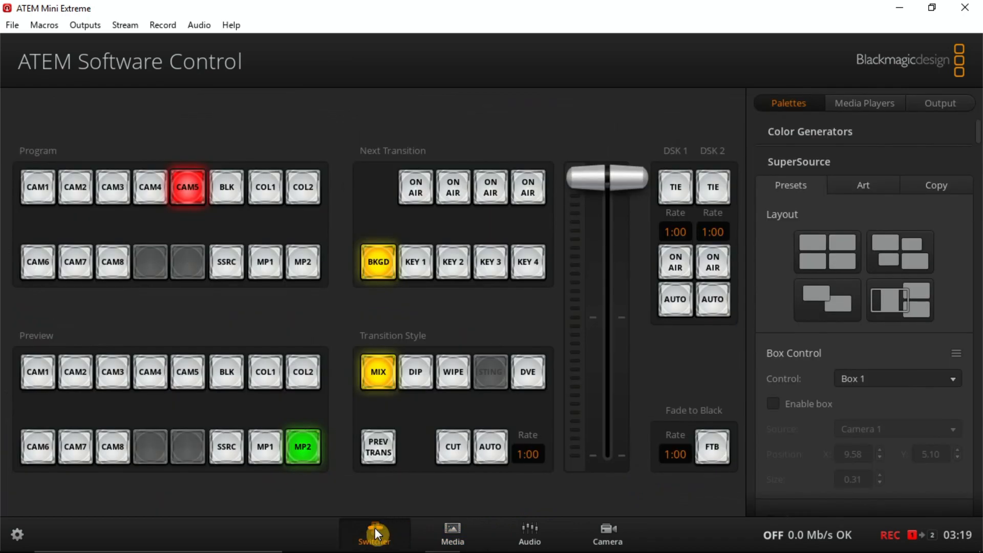